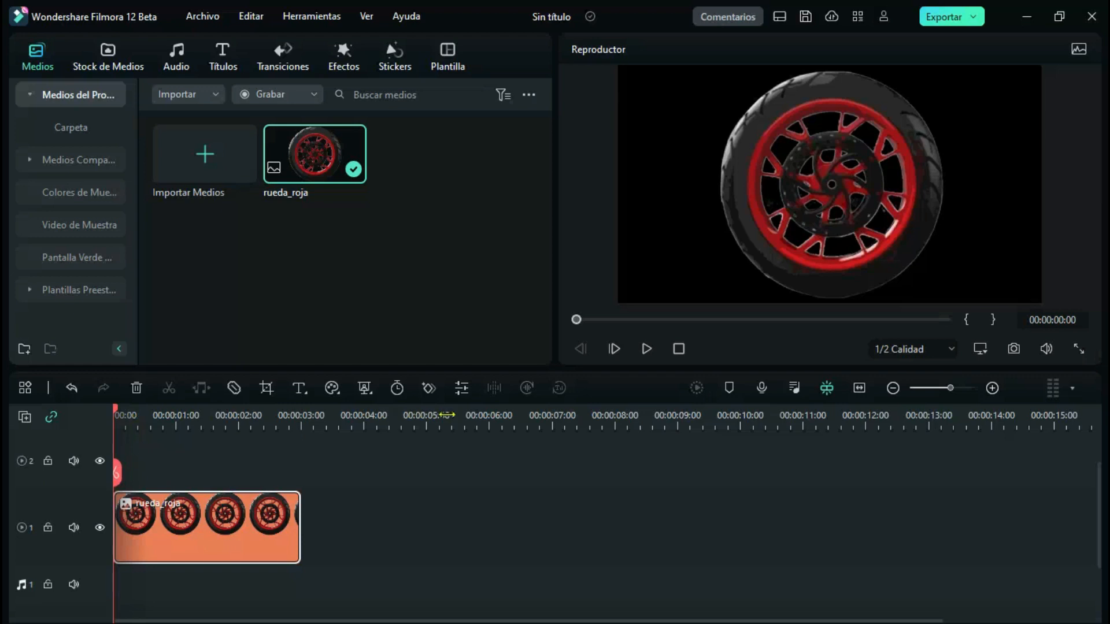
Step: Extend the rueda_roja clip on video track 1 so that it ends at 00:00:30:00
left_click_drag(708, 426, 565, 431)
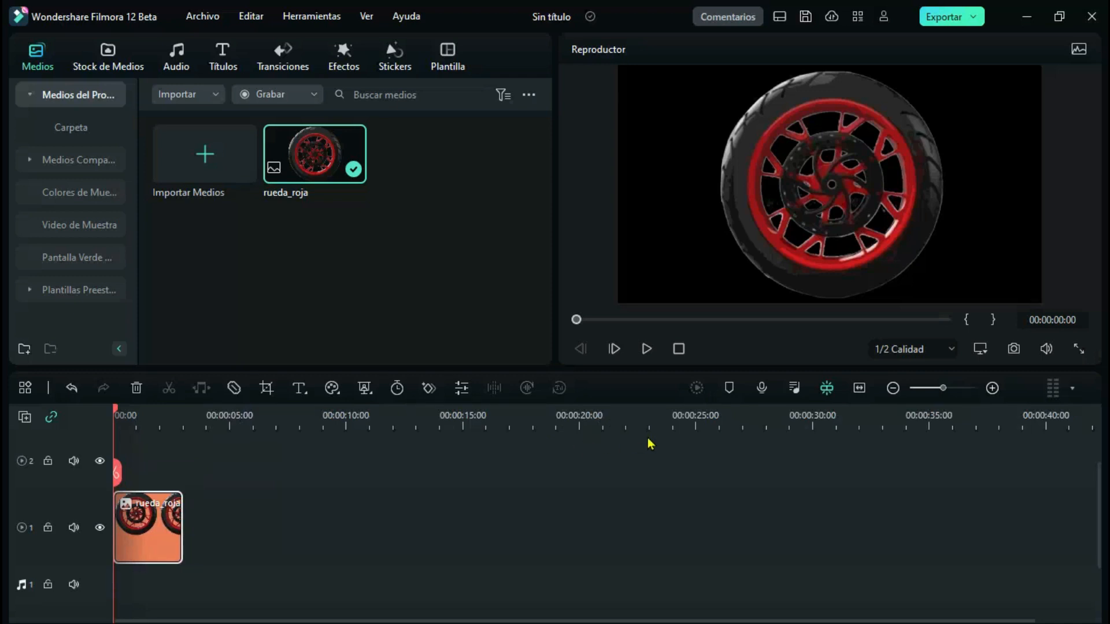
left_click_drag(179, 541, 802, 520)
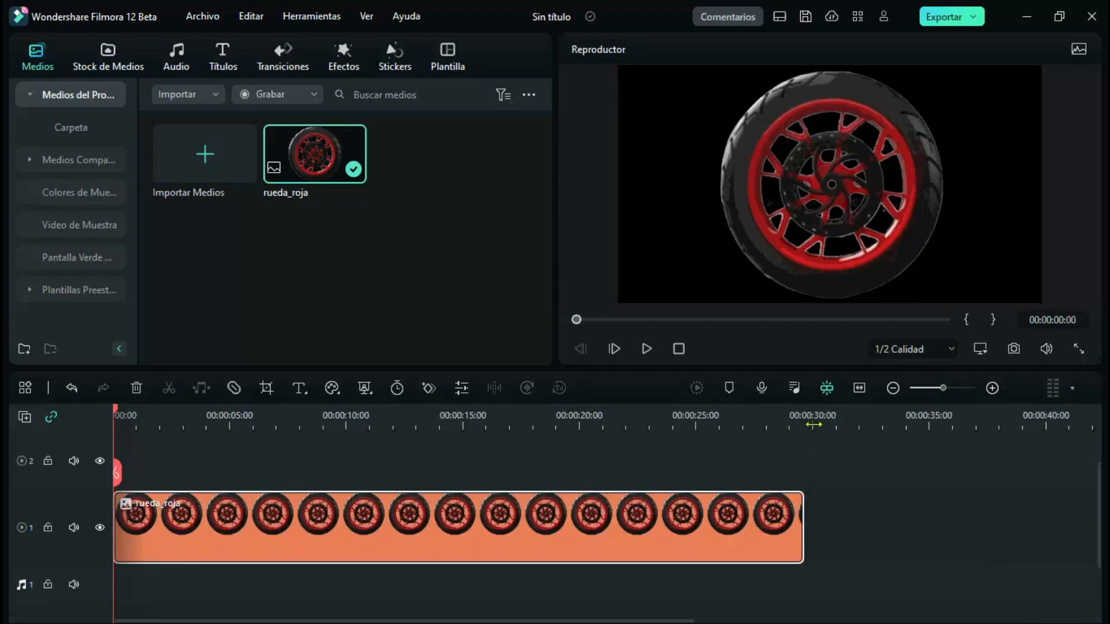
left_click(813, 425)
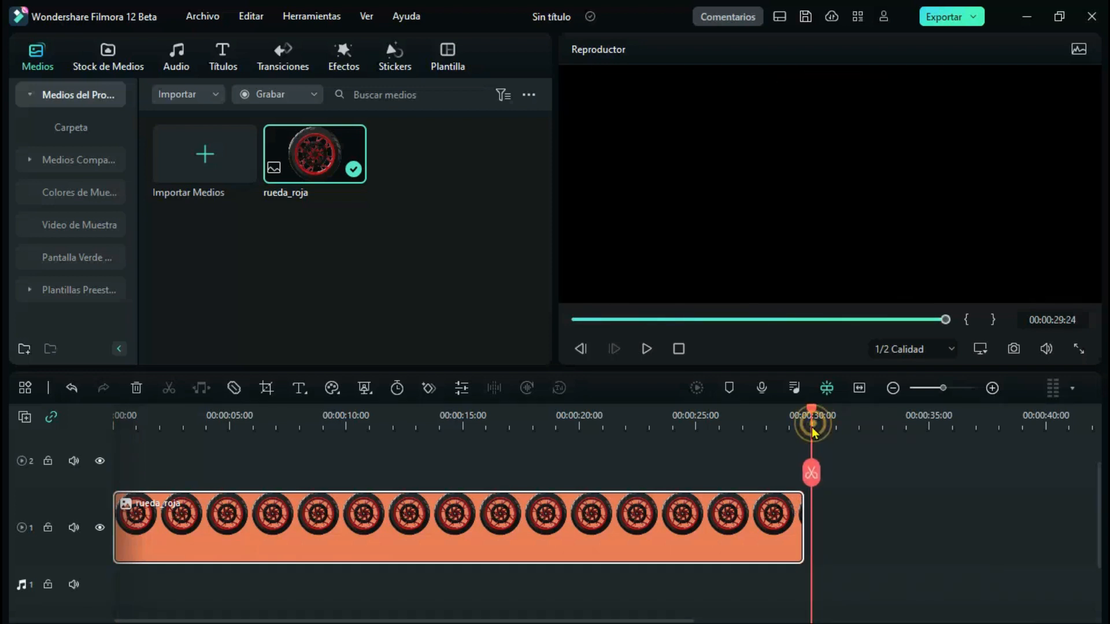
left_click_drag(812, 431, 812, 430)
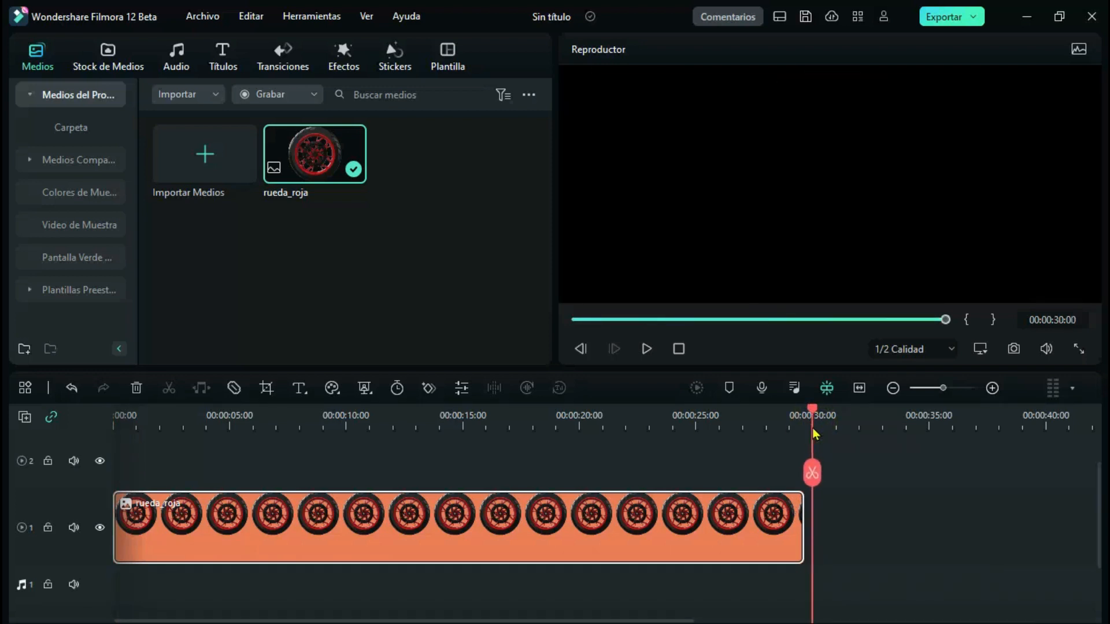
left_click_drag(803, 541, 811, 546)
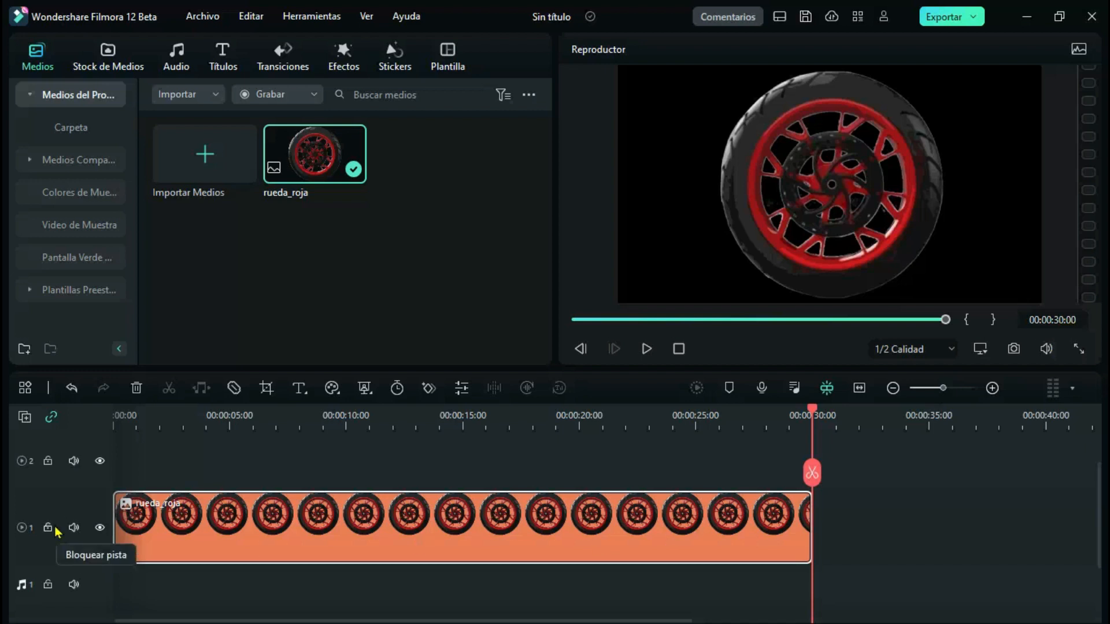
Step: Set the rueda_roja clip's scale to 50% in both X and Y
double_click(459, 544)
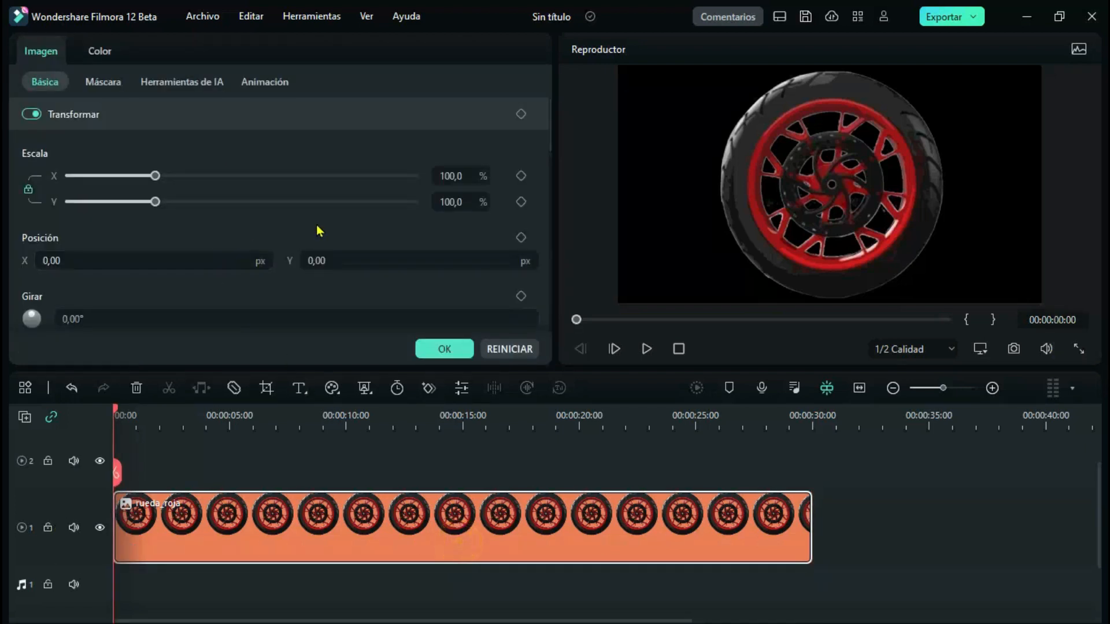
left_click(455, 177)
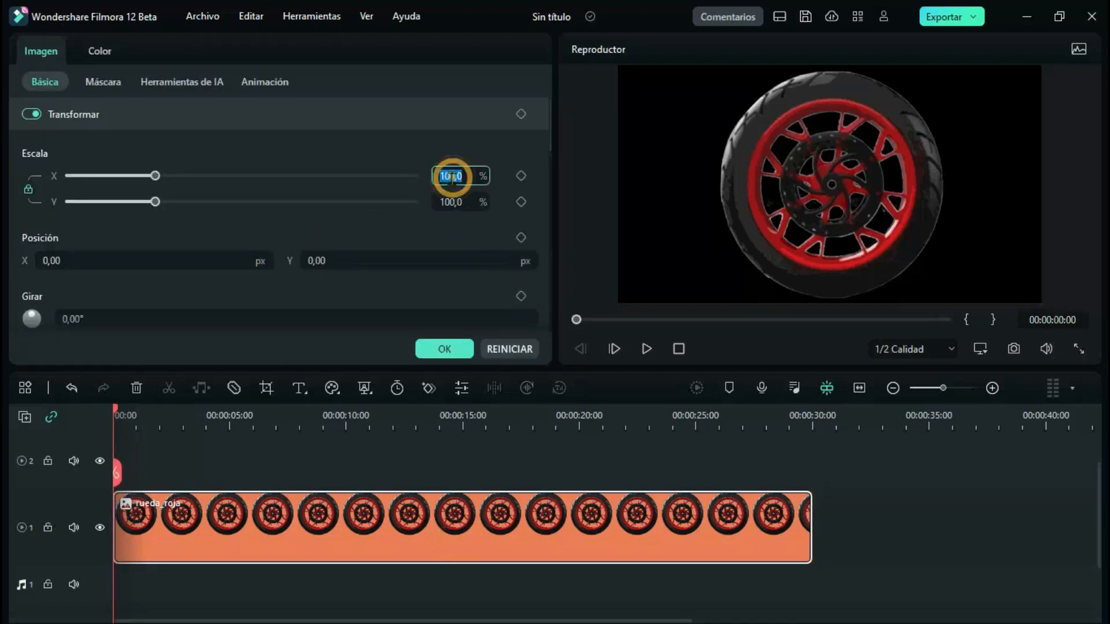
type("50")
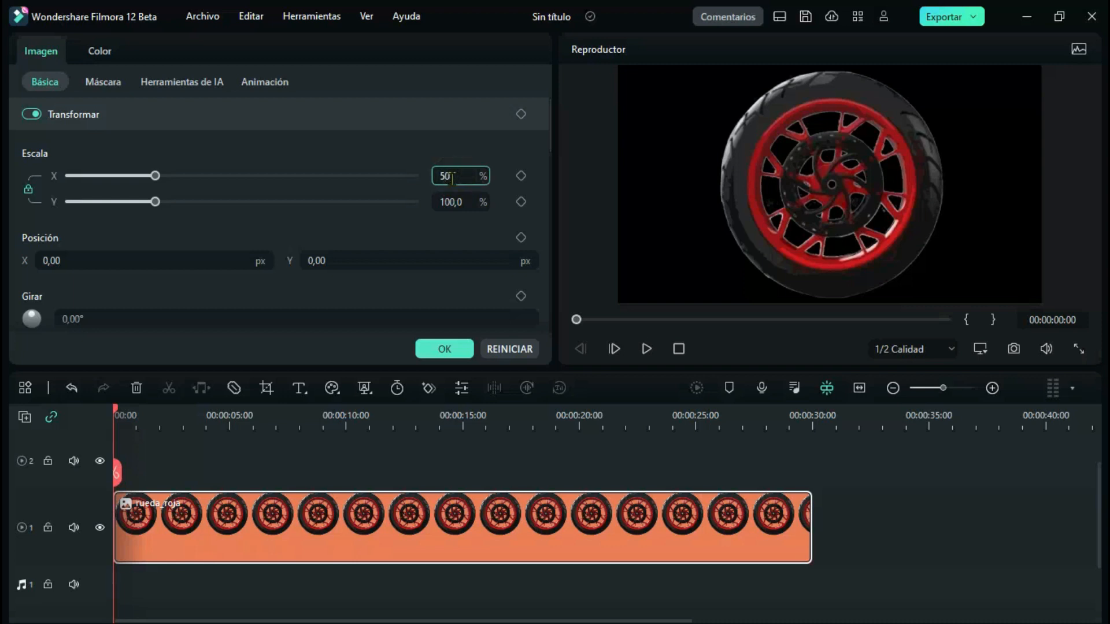
key("Return")
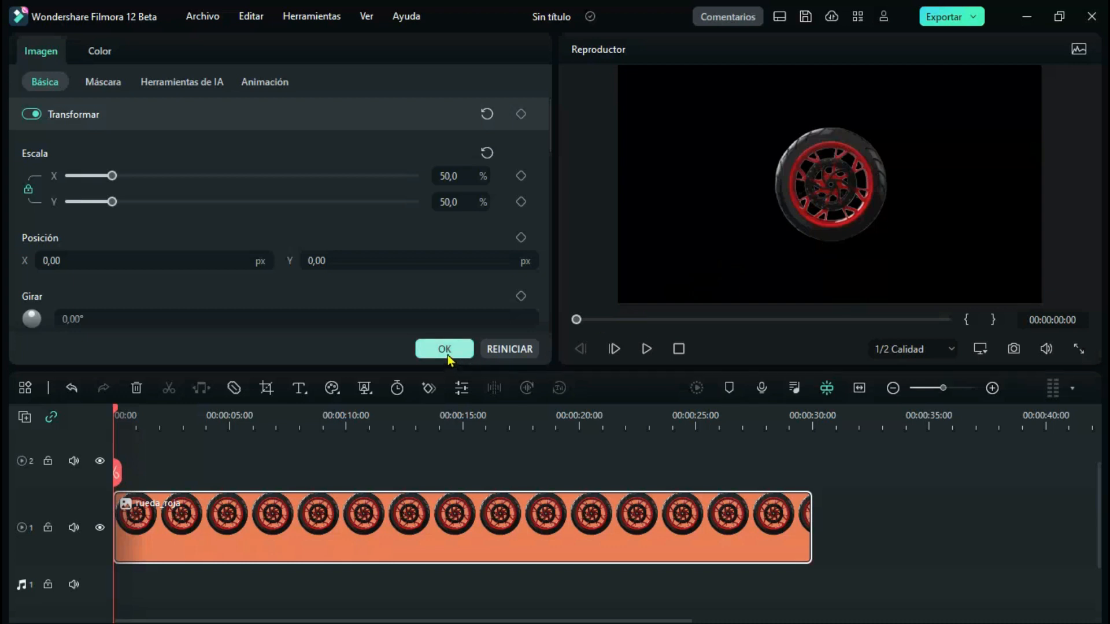
Step: Add a rotation keyframe at the start of the wheel clip and one of 360° at 00:00:05:00
scroll(207, 296, "down", 2)
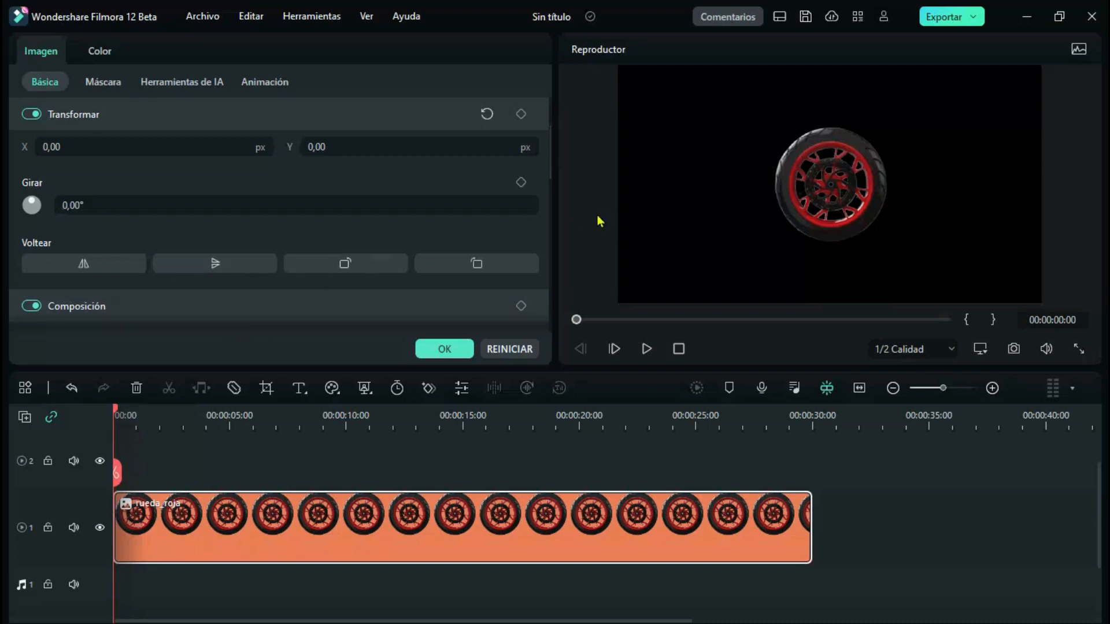
left_click(521, 183)
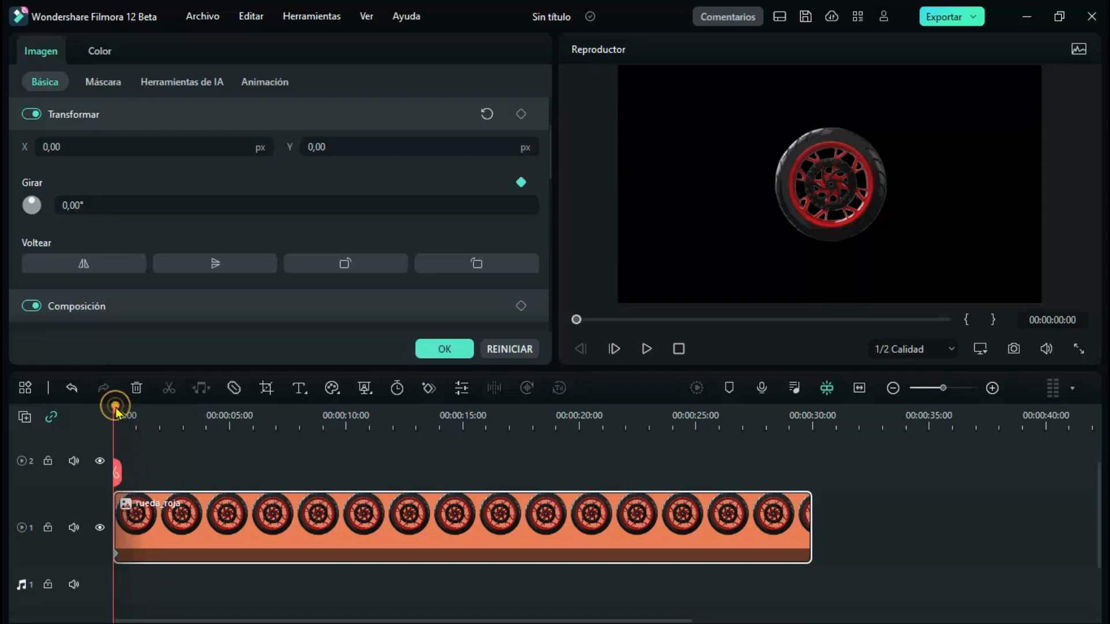
left_click_drag(116, 411, 231, 411)
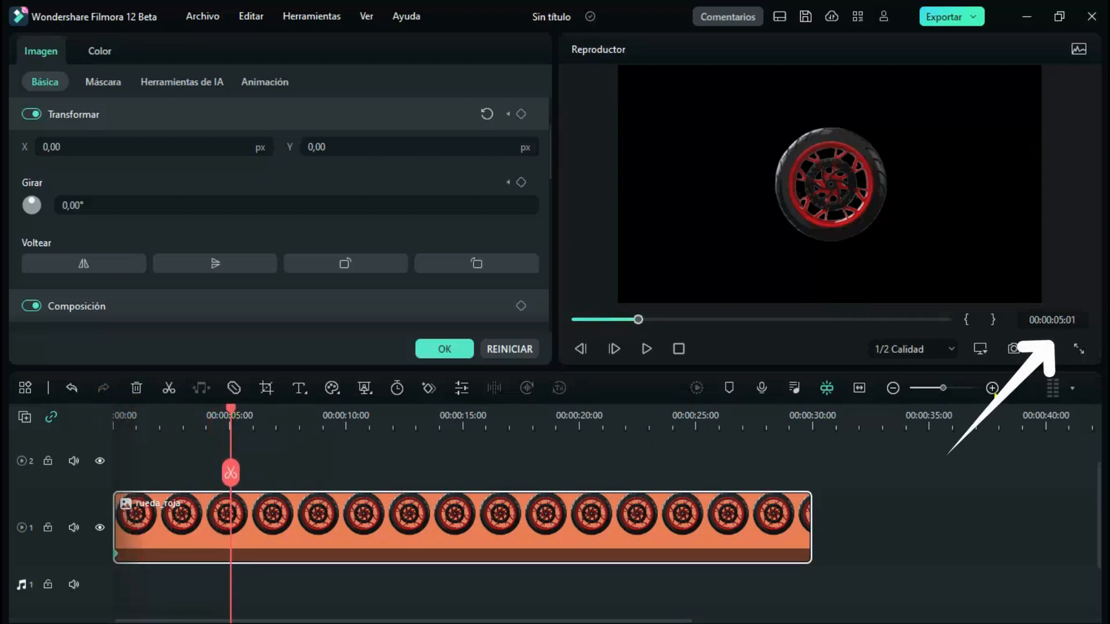
left_click(1066, 320)
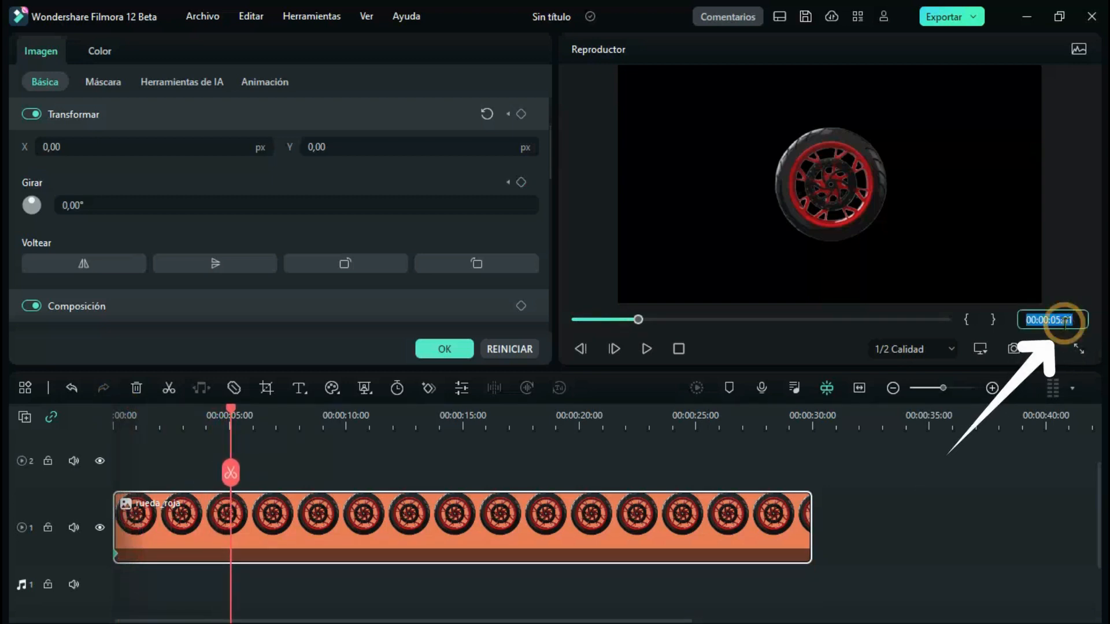
left_click(1079, 320)
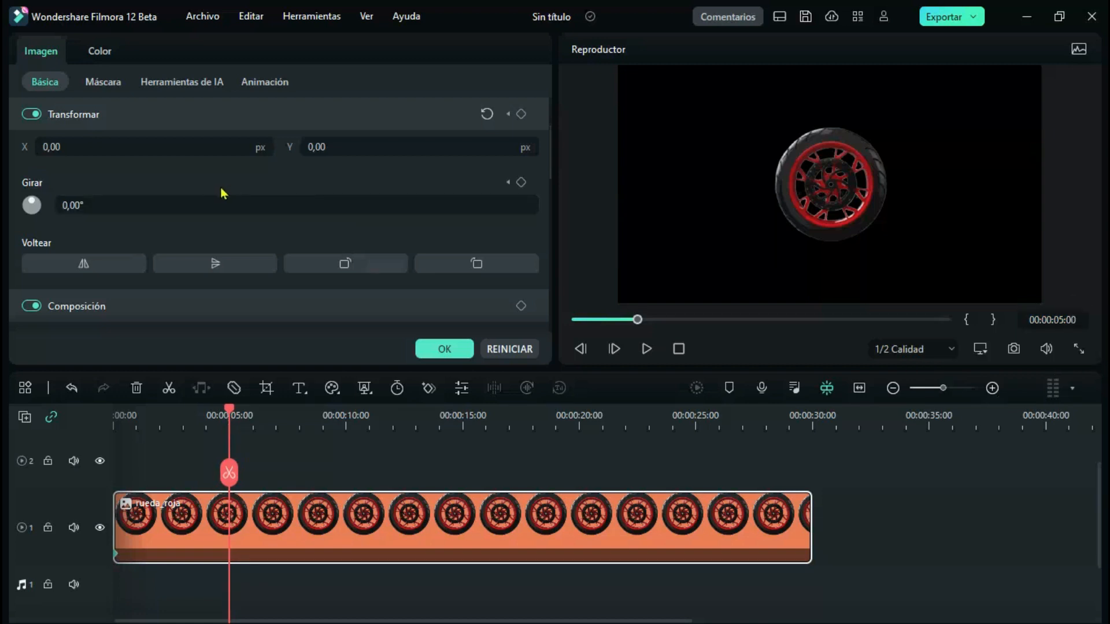
left_click(69, 205)
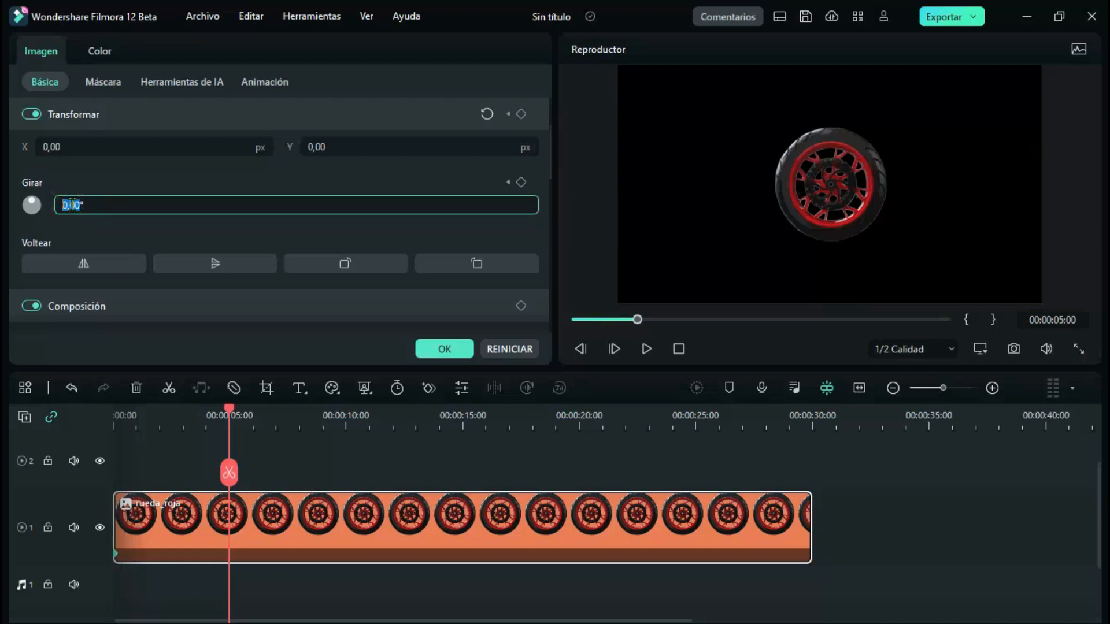
type("360")
key("Return")
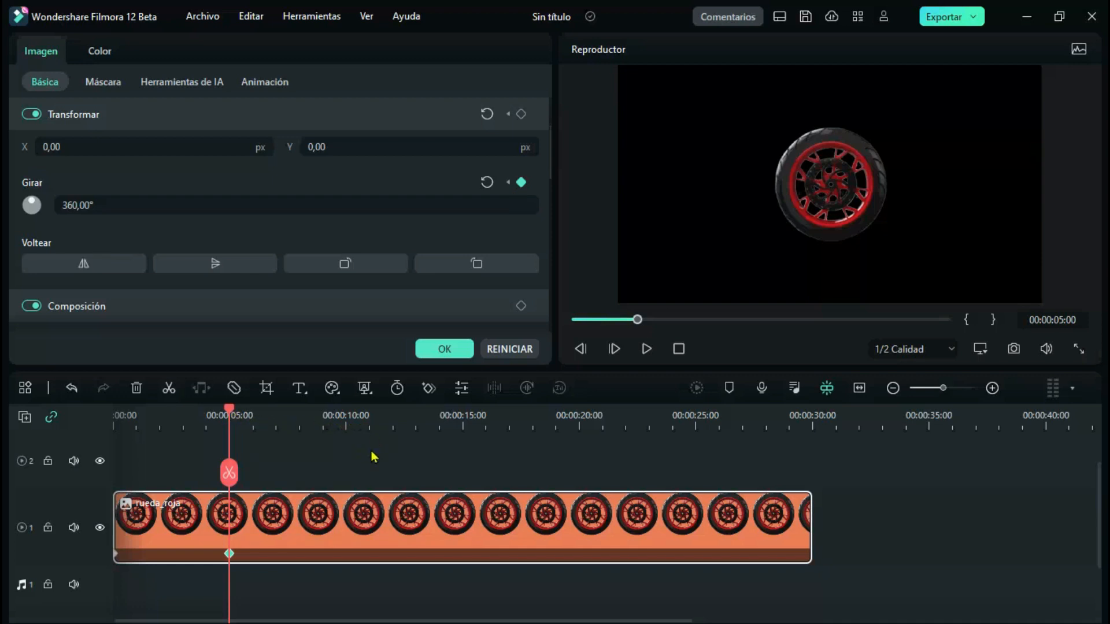
Step: Add a rotation keyframe of 720° to the wheel clip at 00:00:10:00
left_click(1061, 320)
left_click(1059, 321)
left_click(1055, 322)
key("BackSpace")
type("1")
key("Delete")
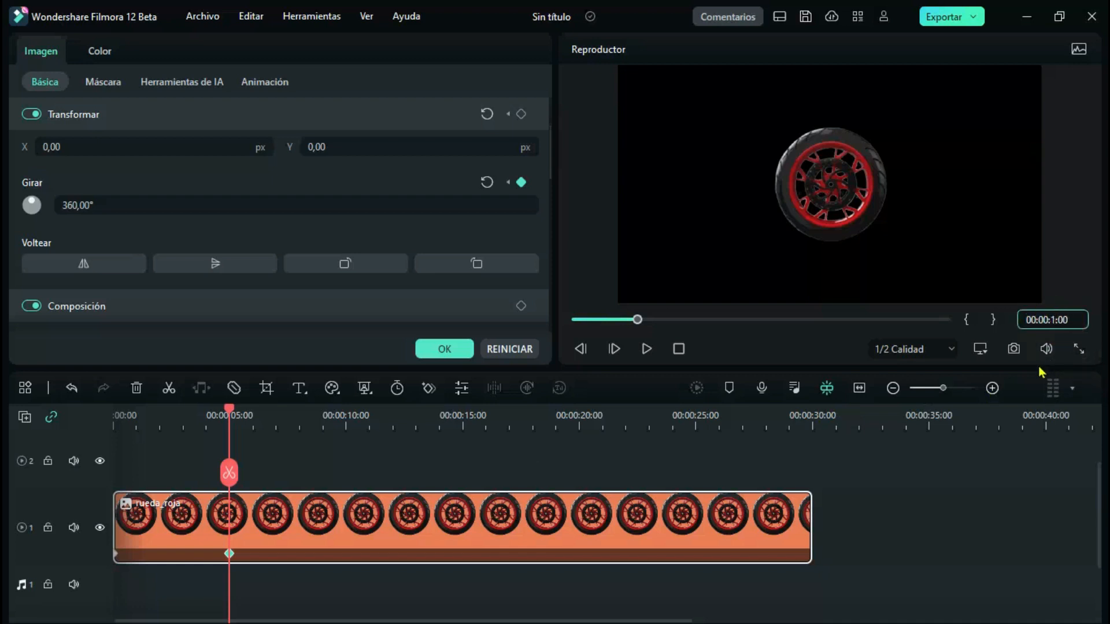
type("0")
key("Return")
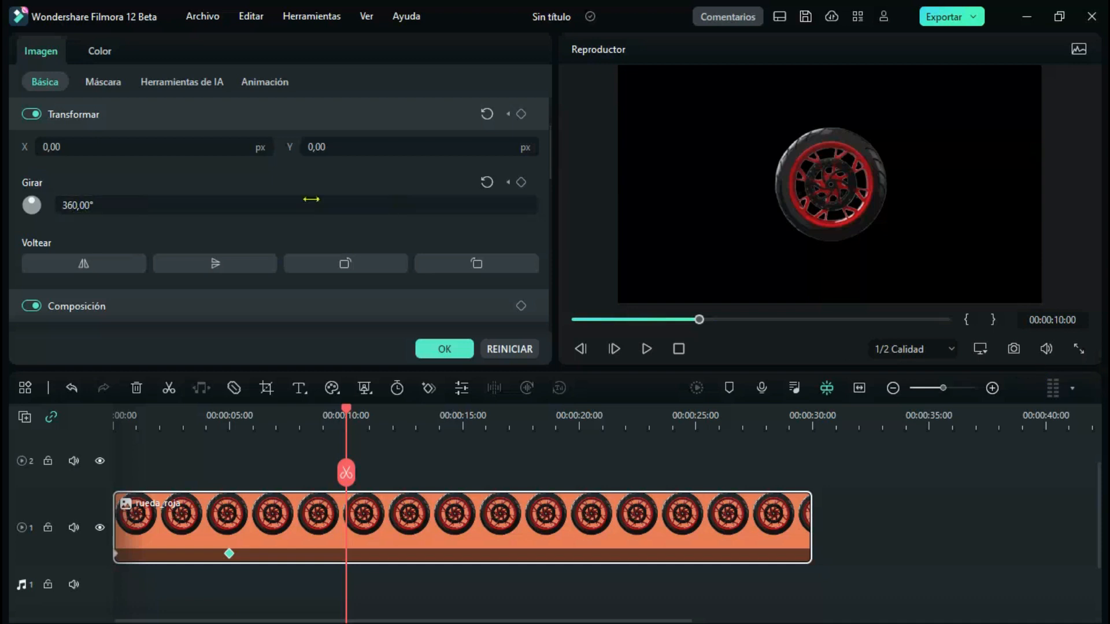
left_click(74, 205)
type("720")
key("Return")
Step: Add a rotation keyframe of 1080° to the wheel clip at 00:00:15:00
left_click(1046, 319)
type("5")
key("Return")
left_click(73, 206)
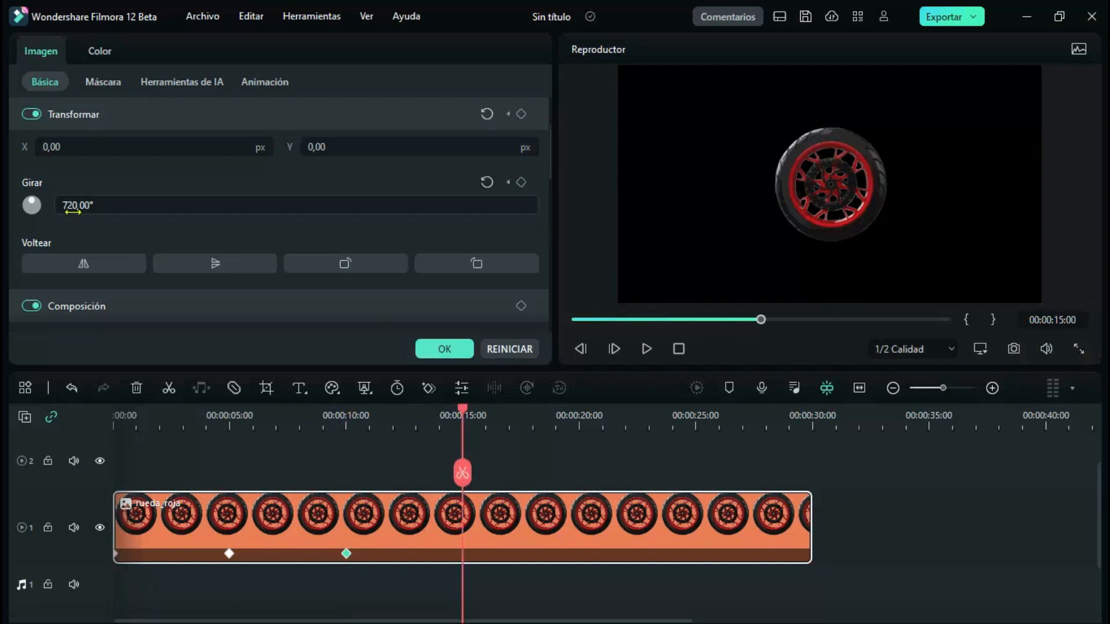
type("1080")
key("Return")
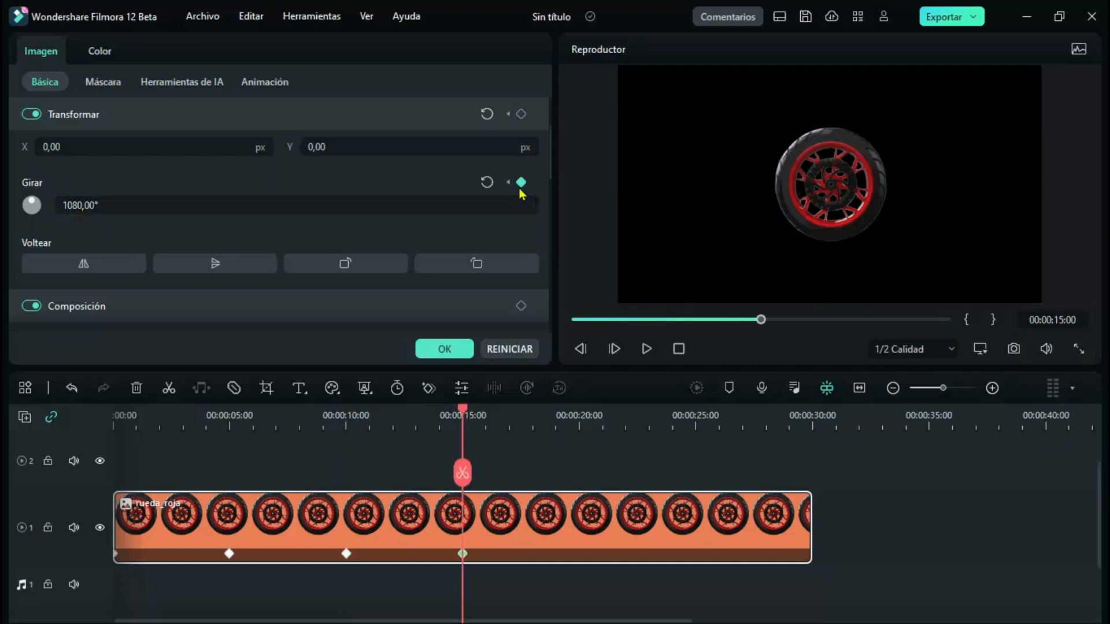
Step: Add a rotation keyframe of 1440° to the wheel clip at 00:00:20:00
left_click(1060, 319)
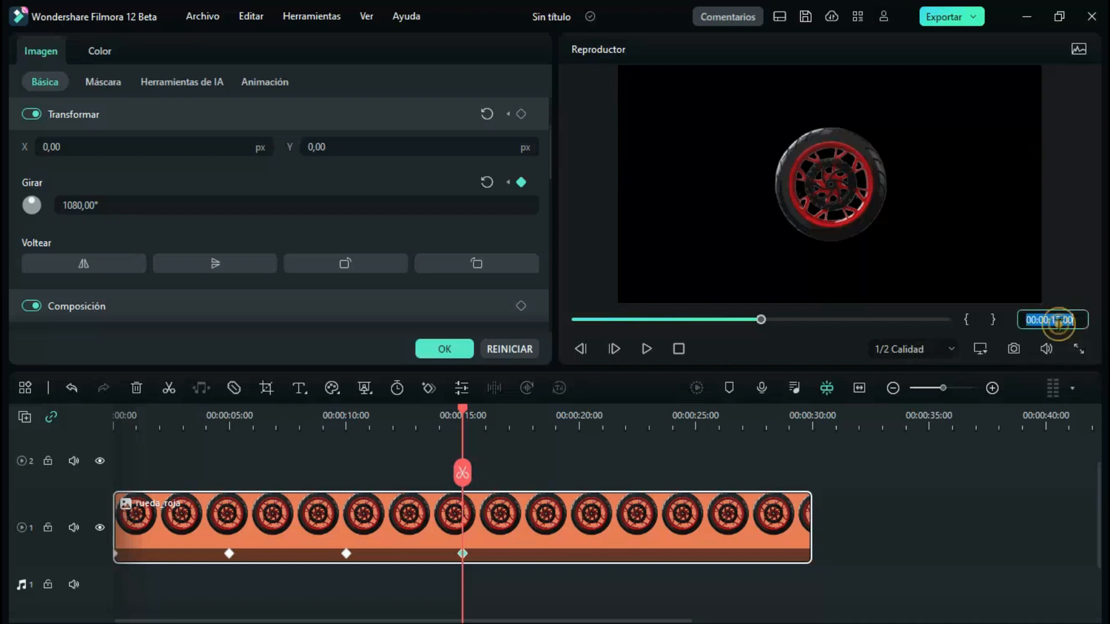
type("20")
key("Return")
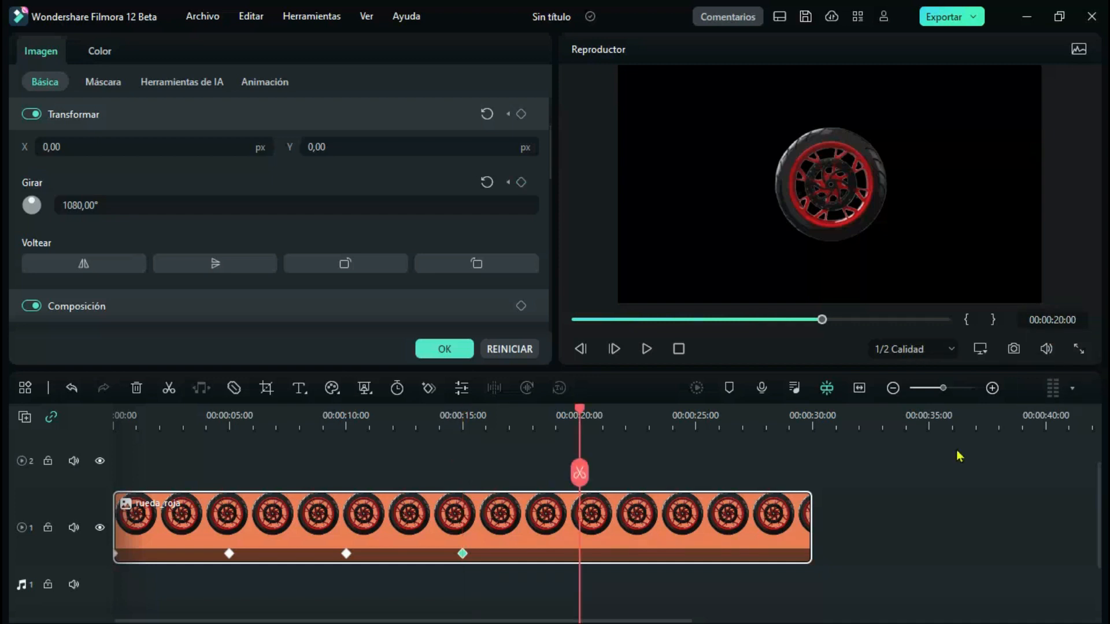
left_click(79, 205)
type("1440")
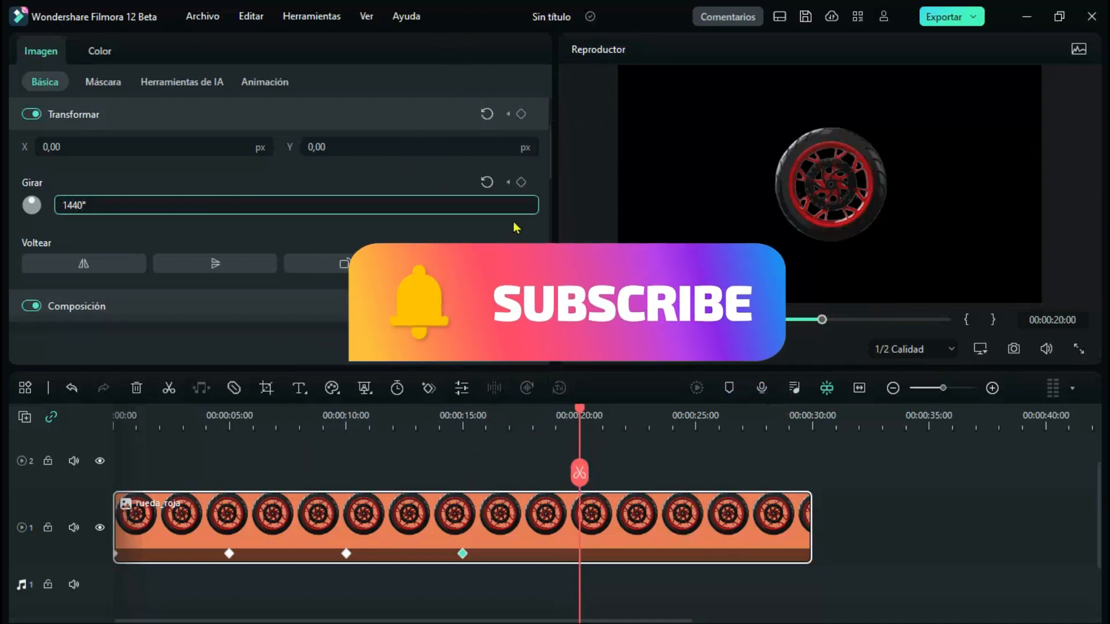
key("Return")
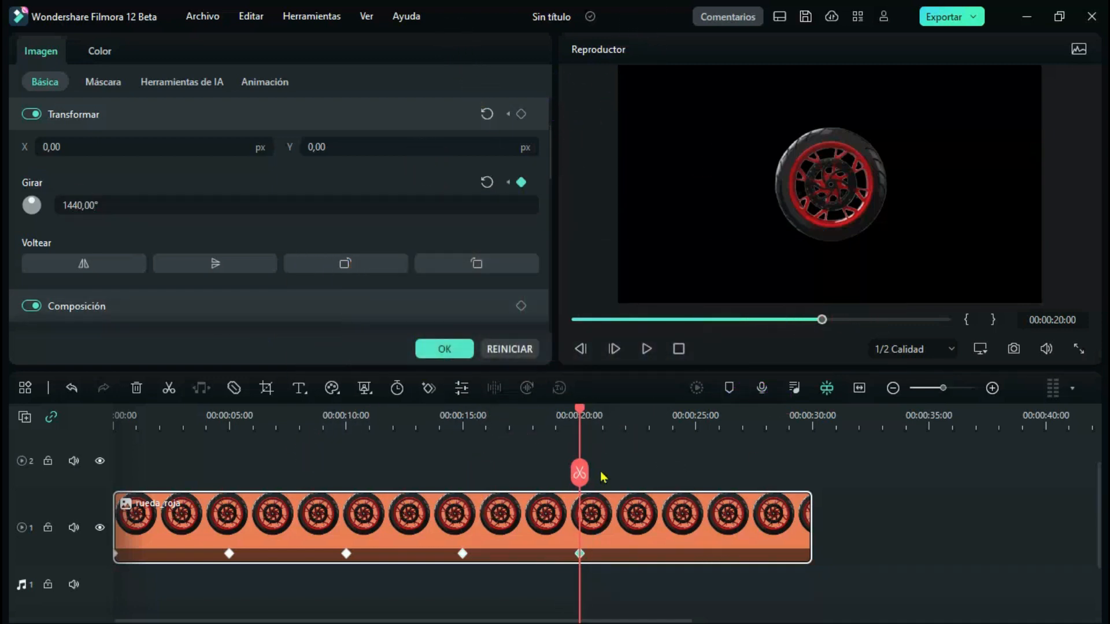
Step: Add a rotation keyframe of 1800° to the wheel clip at 00:00:25:00
double_click(1059, 321)
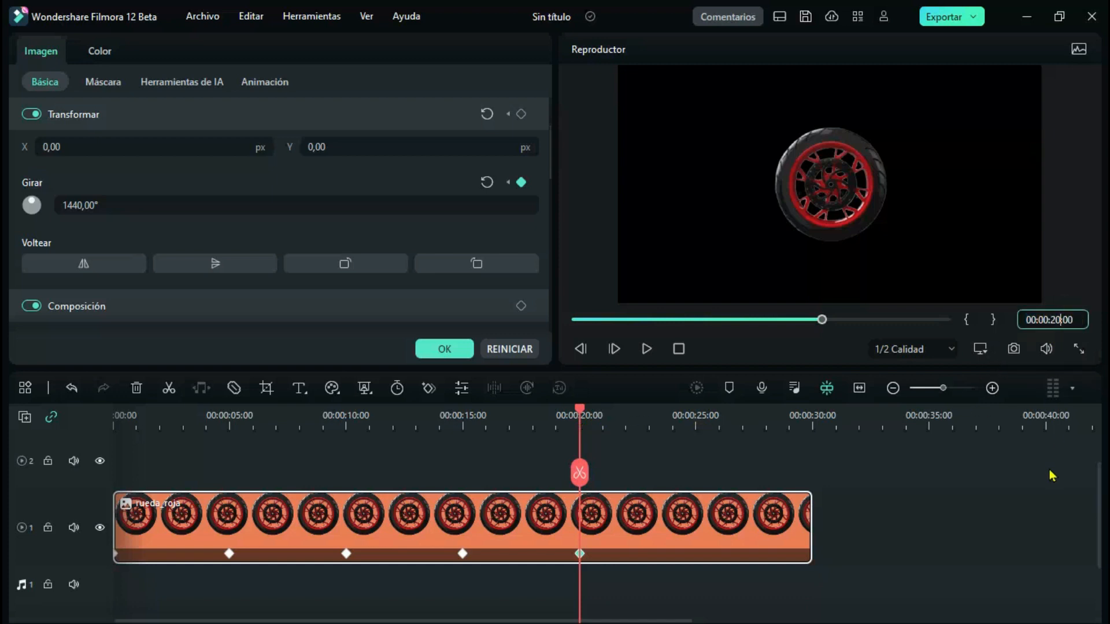
type("25")
key("Return")
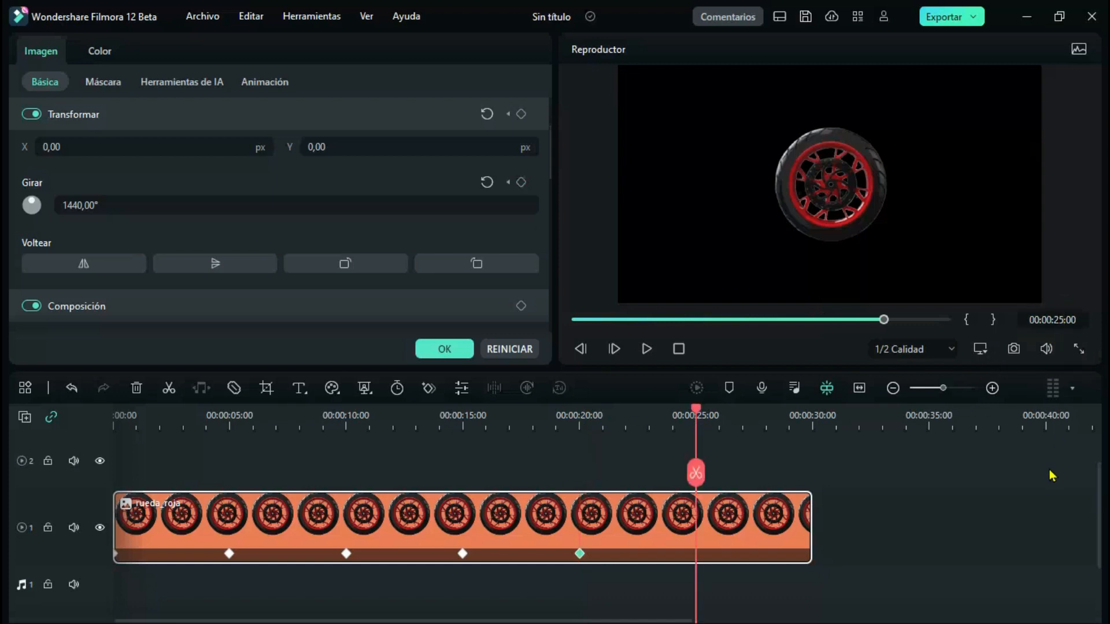
left_click(76, 212)
type("1800")
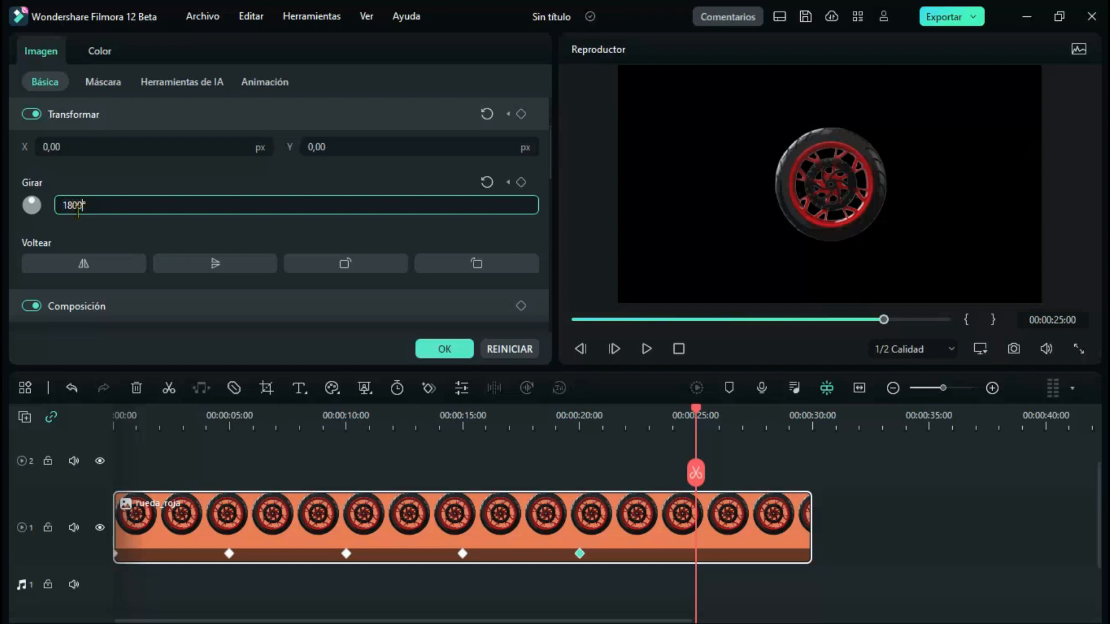
key("Return")
Step: Add a final rotation keyframe of 2160° at 00:00:30:00 and confirm the wheel clip's transform settings
left_click(1057, 323)
left_click(1060, 323)
key("BackSpace")
key("BackSpace")
type("30")
key("Return")
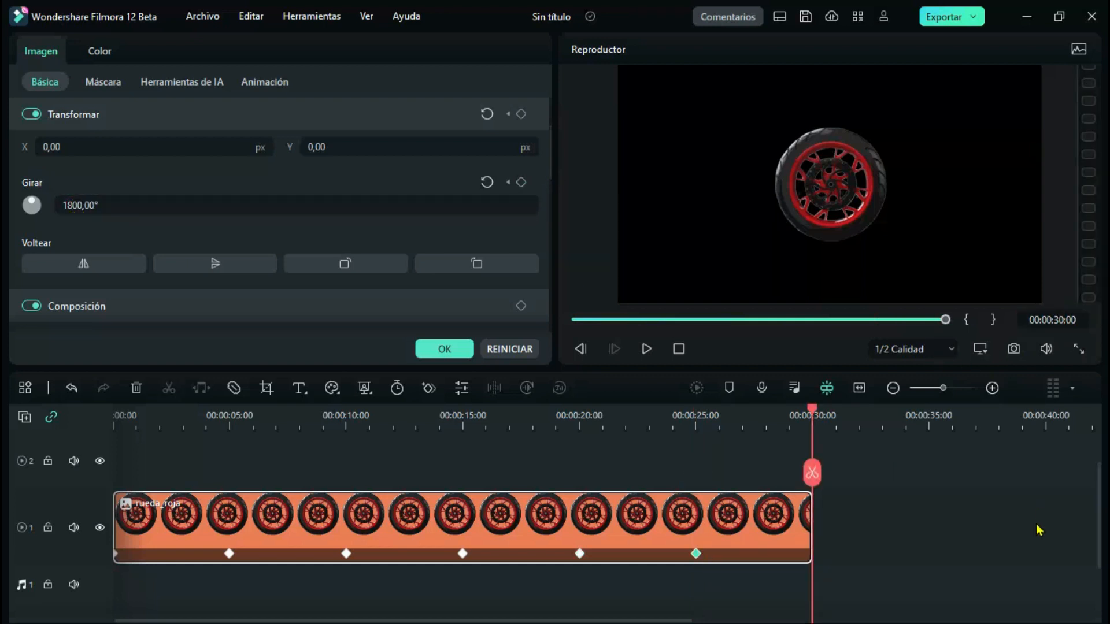
left_click(75, 208)
type("2160")
key("Return")
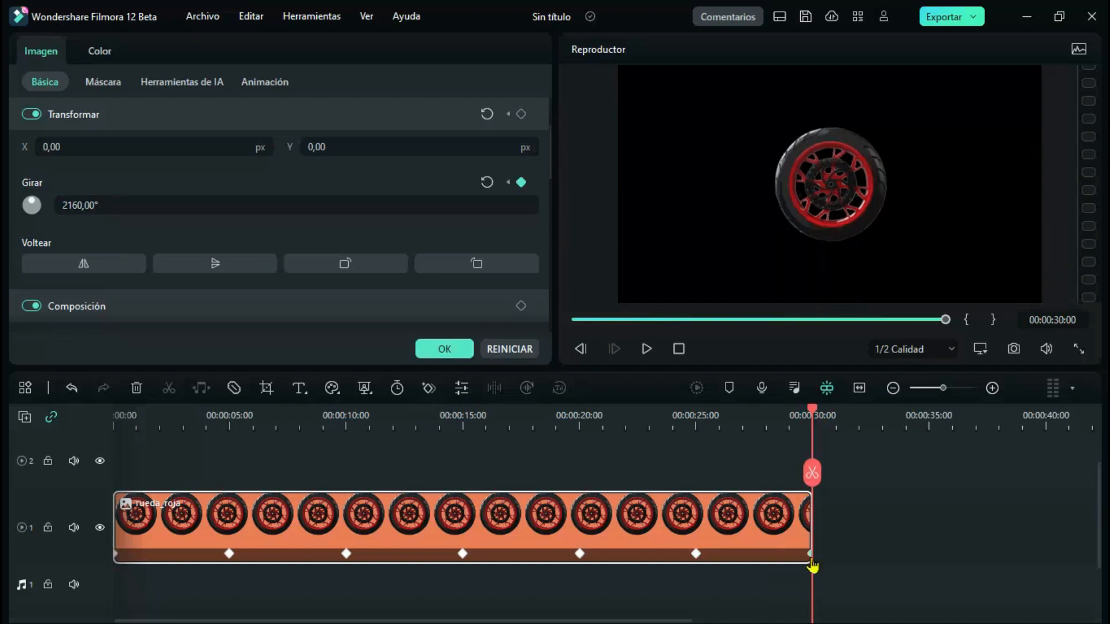
left_click(446, 348)
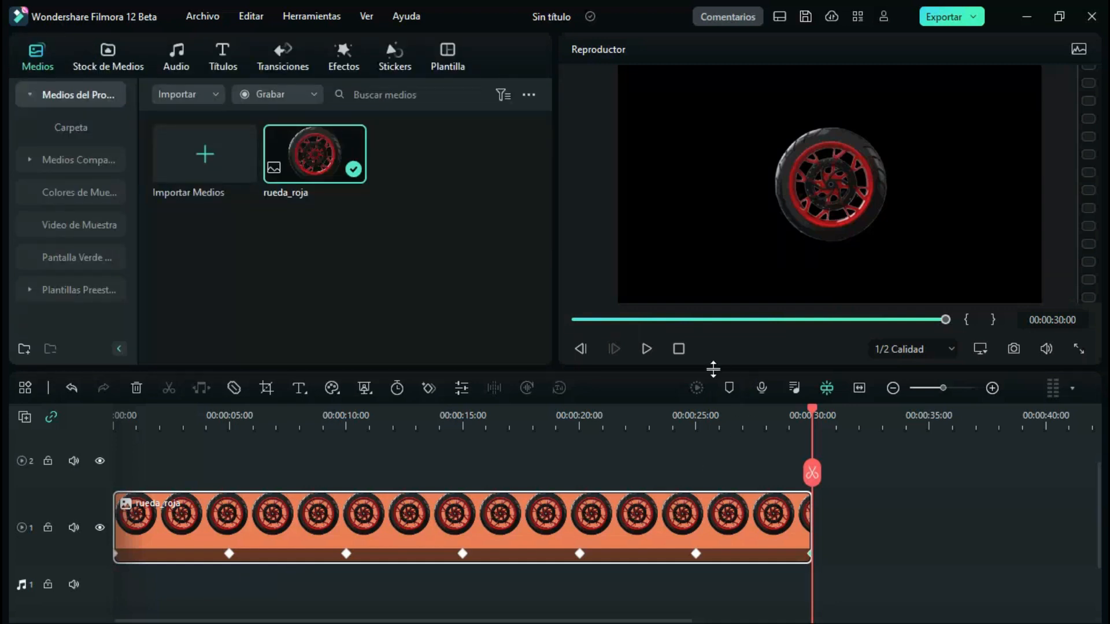
Step: Play the wheel animation from the beginning to check its rotation, stopping around 16 seconds
left_click(678, 349)
left_click(646, 348)
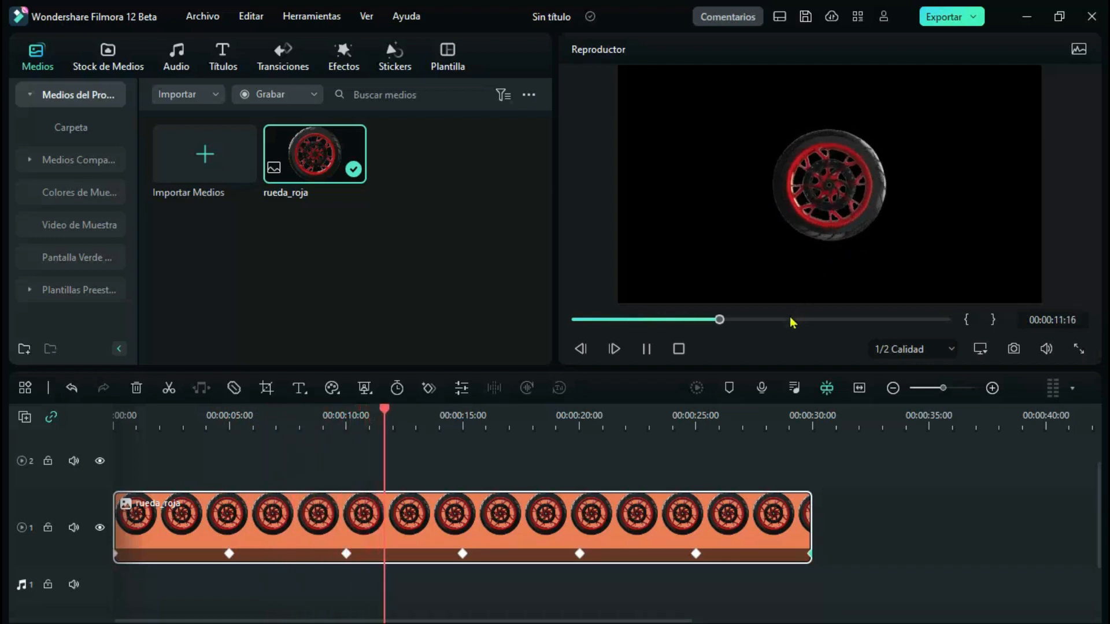
left_click(487, 425)
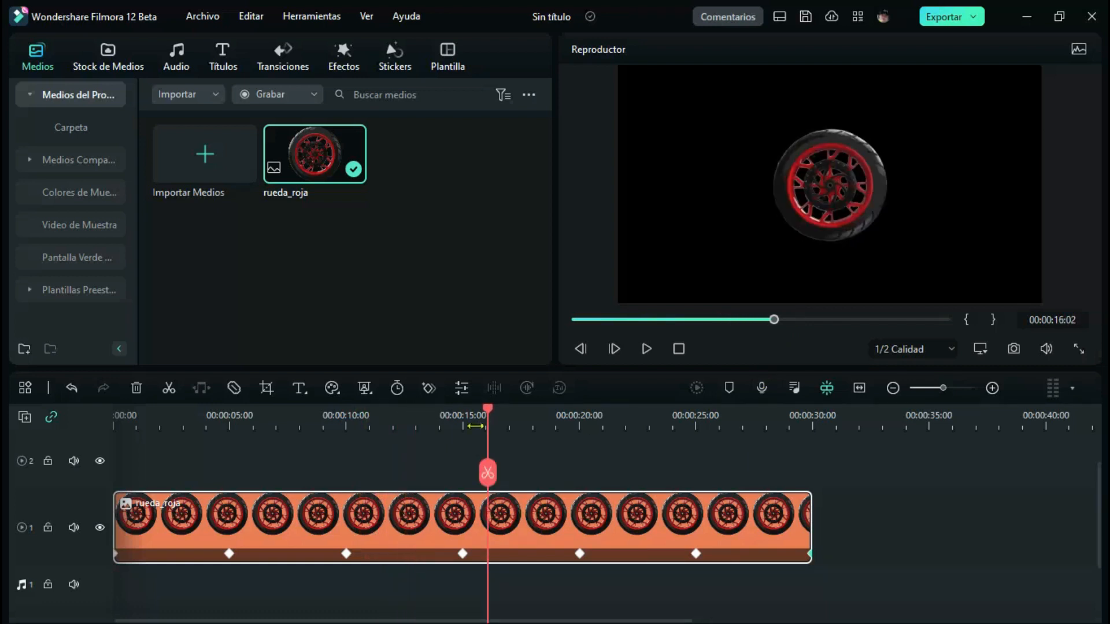
Step: Move the wheel clip to video track 2 and place the Verde sample colour beneath it on track 1, extended to 30 seconds
left_click_drag(287, 543, 284, 468)
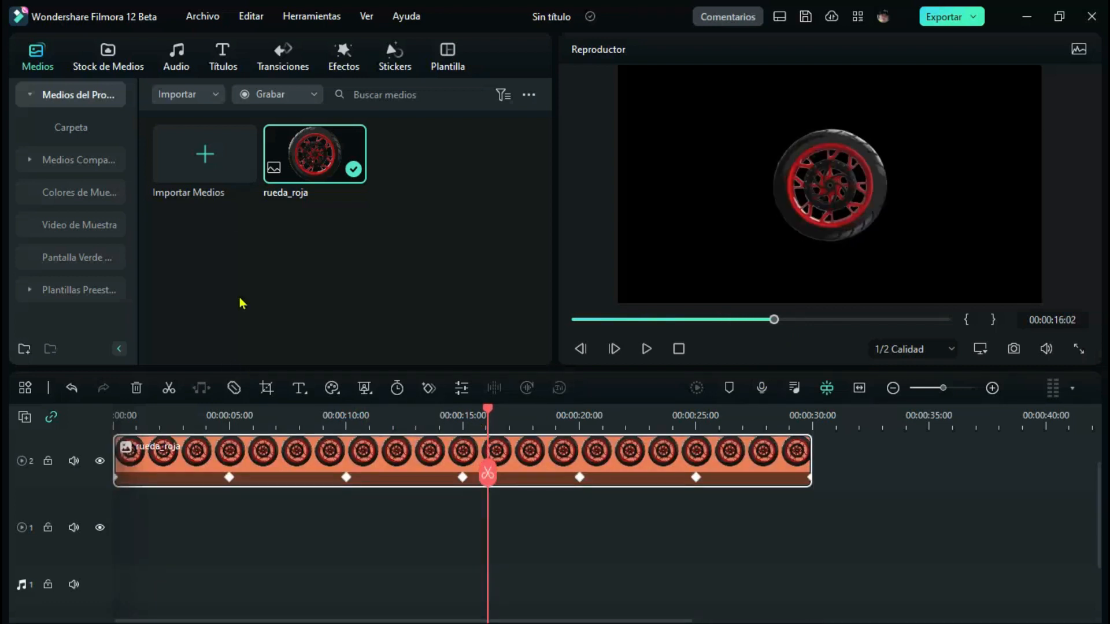
left_click(75, 186)
left_click_drag(139, 548, 811, 529)
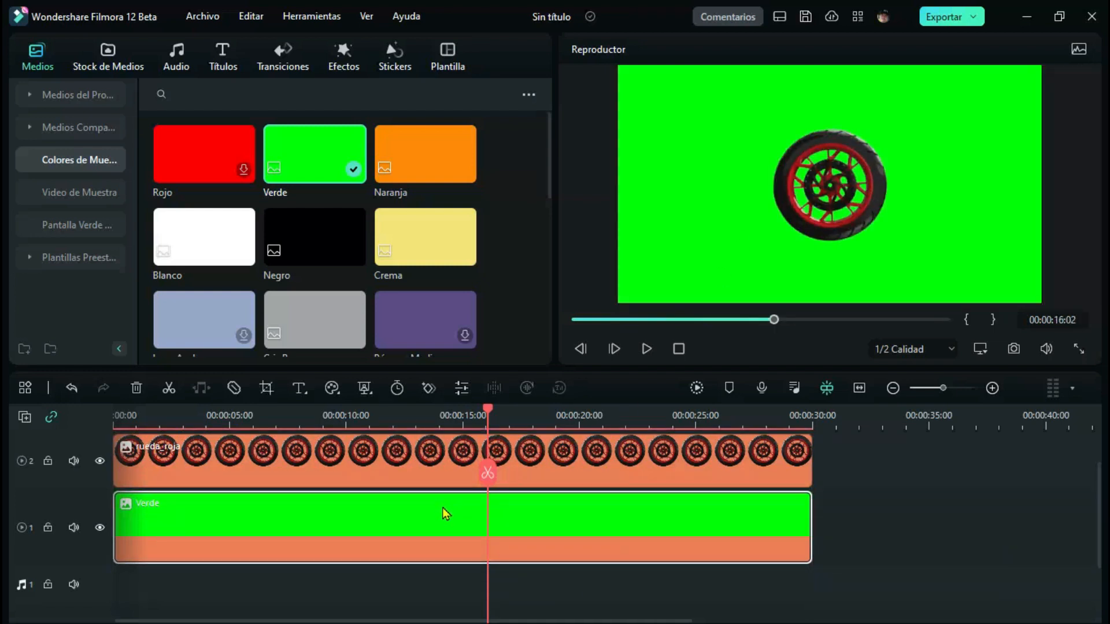
Step: Export the wheel animation locally as an MP4 named mismonedas at Muy Buena quality, 1920x1080 and 25 fps
left_click(956, 20)
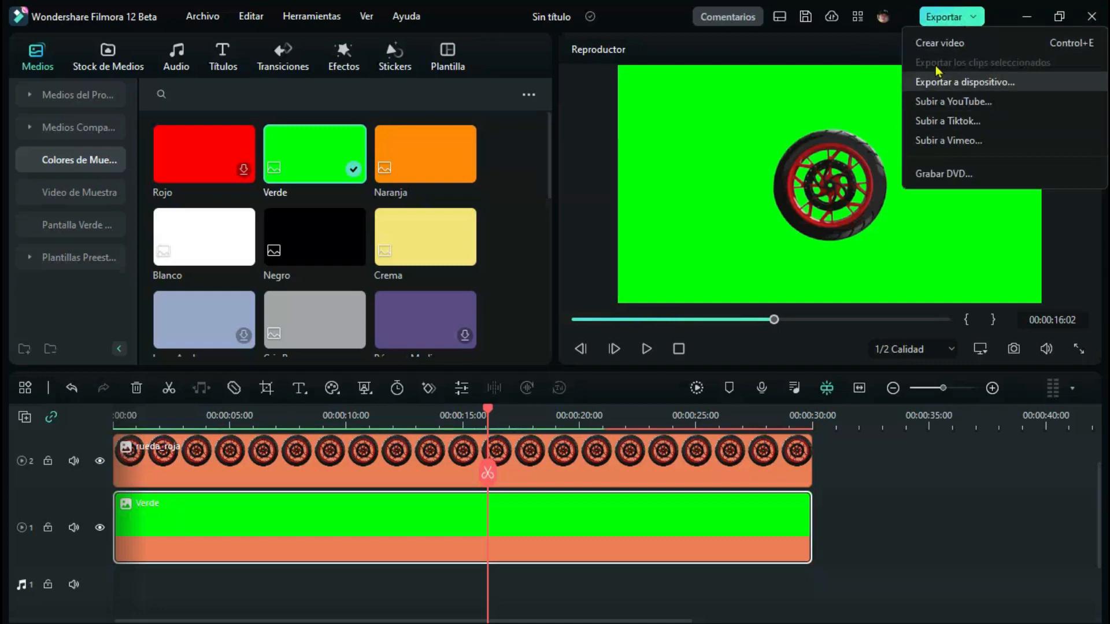
left_click(944, 20)
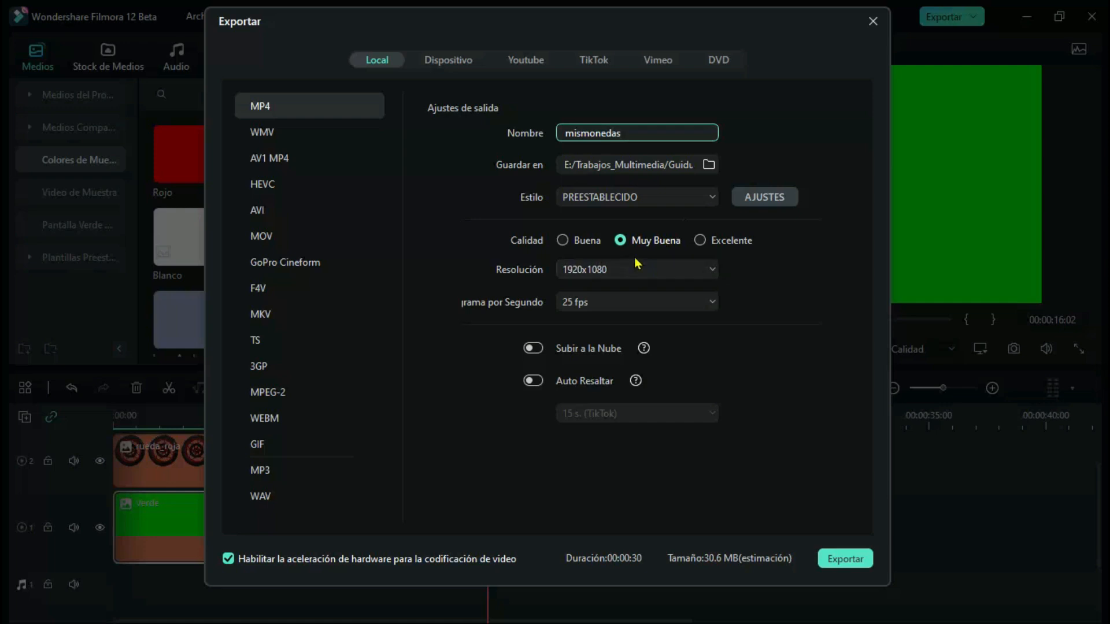
left_click(763, 197)
left_click(567, 230)
left_click(567, 227)
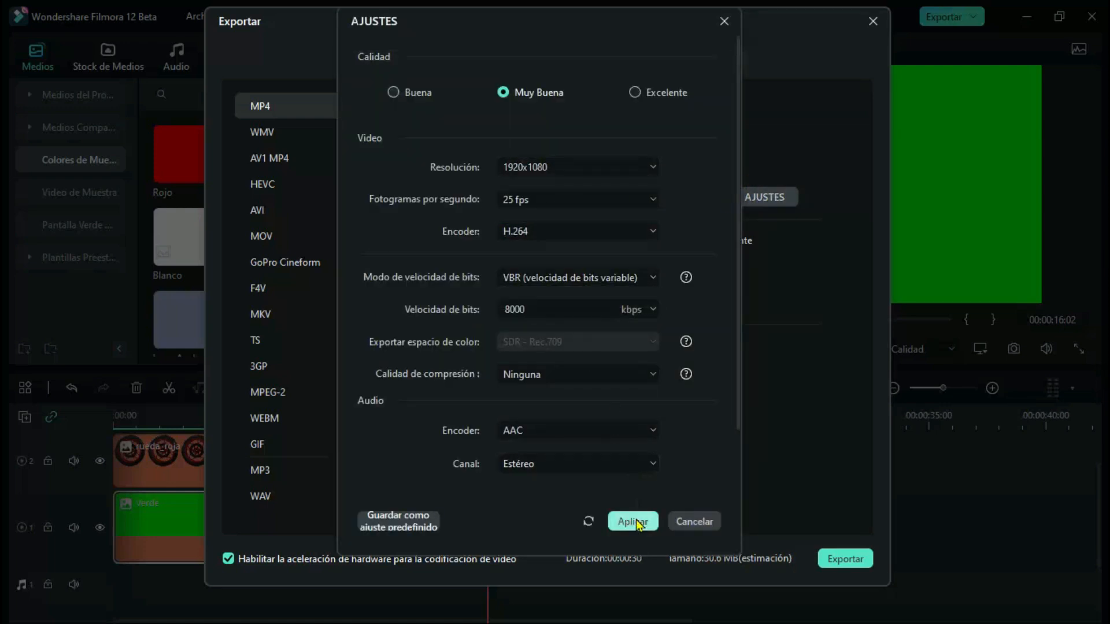
left_click(634, 522)
left_click(844, 556)
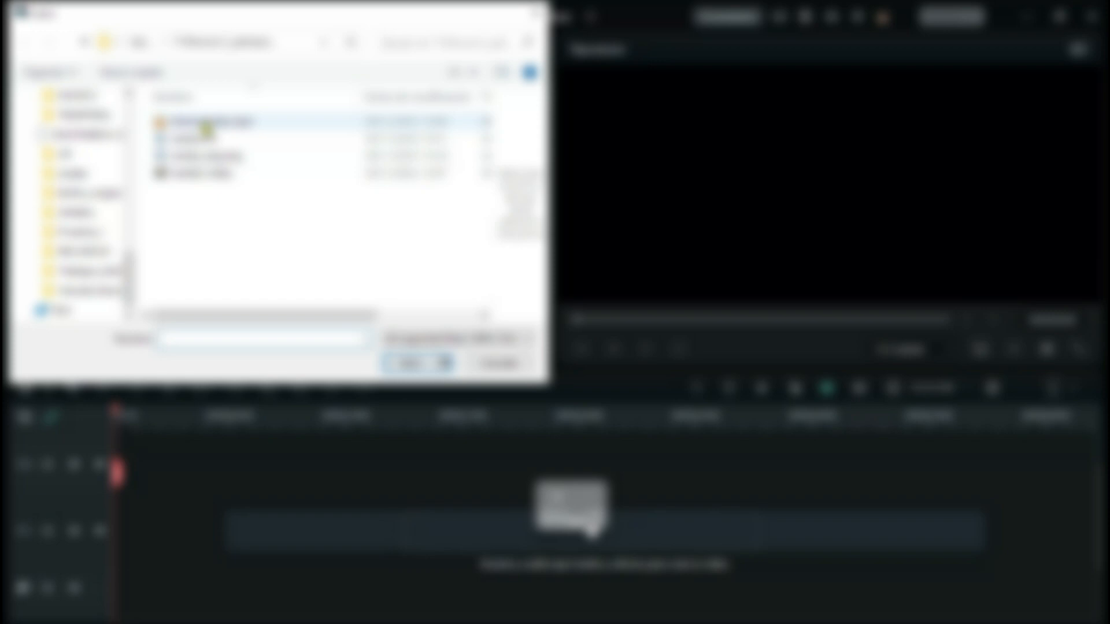
Step: Import the exported mismonedas video and place it at the start of video track 2
left_click(204, 123)
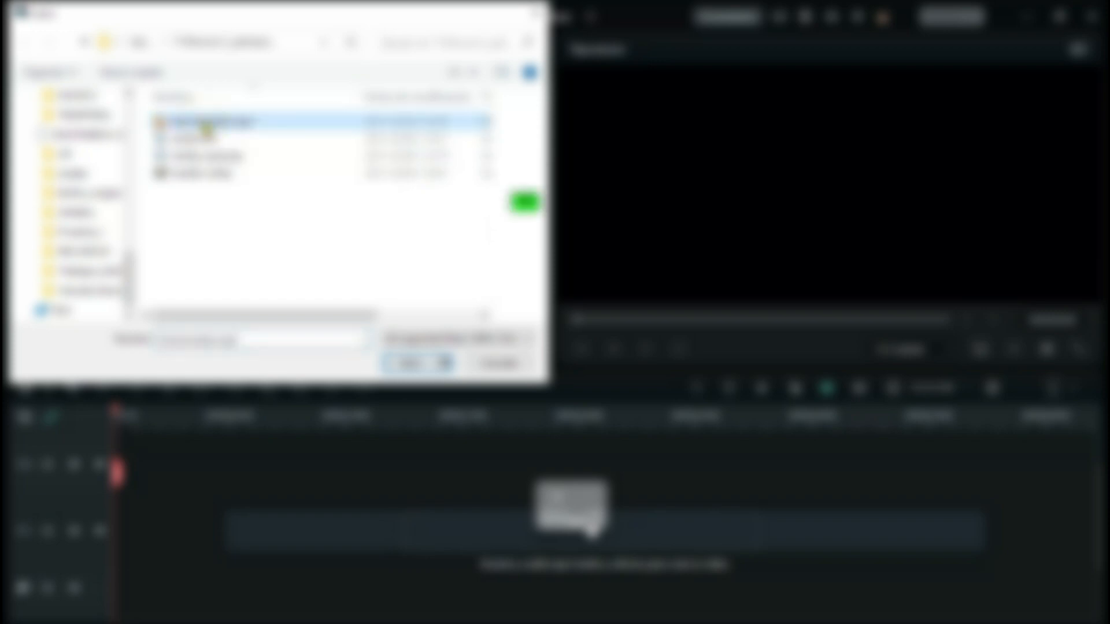
double_click(205, 124)
left_click_drag(411, 185, 140, 485)
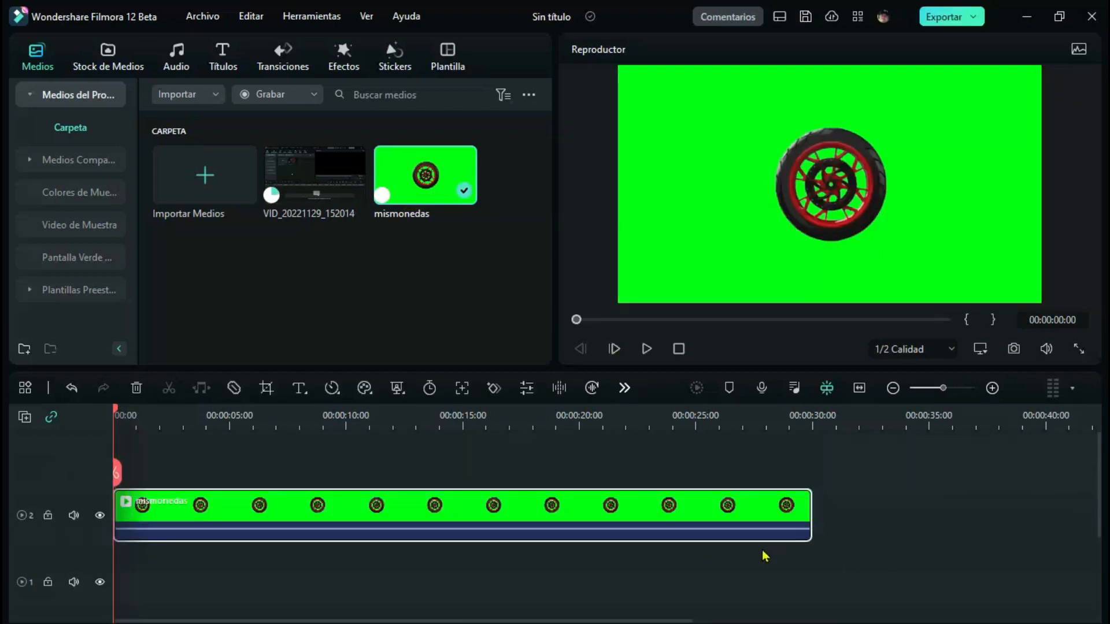
Step: Shift the mismonedas clip horizontally to about -334 px so the wheel is centred on the frame's left edge
left_click(832, 193)
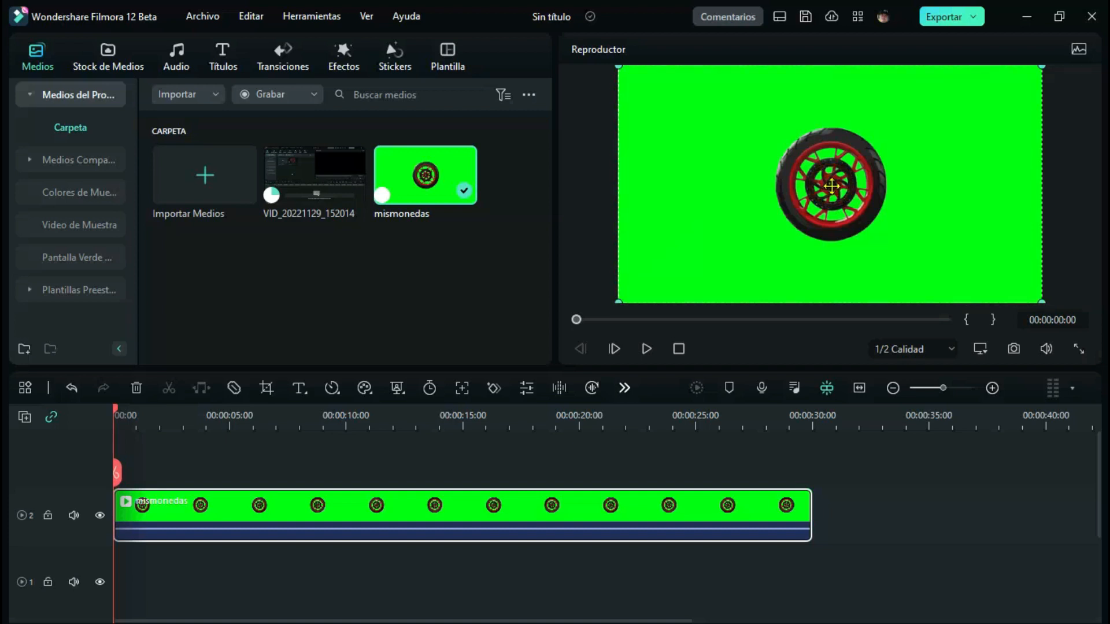
left_click_drag(831, 184, 620, 193)
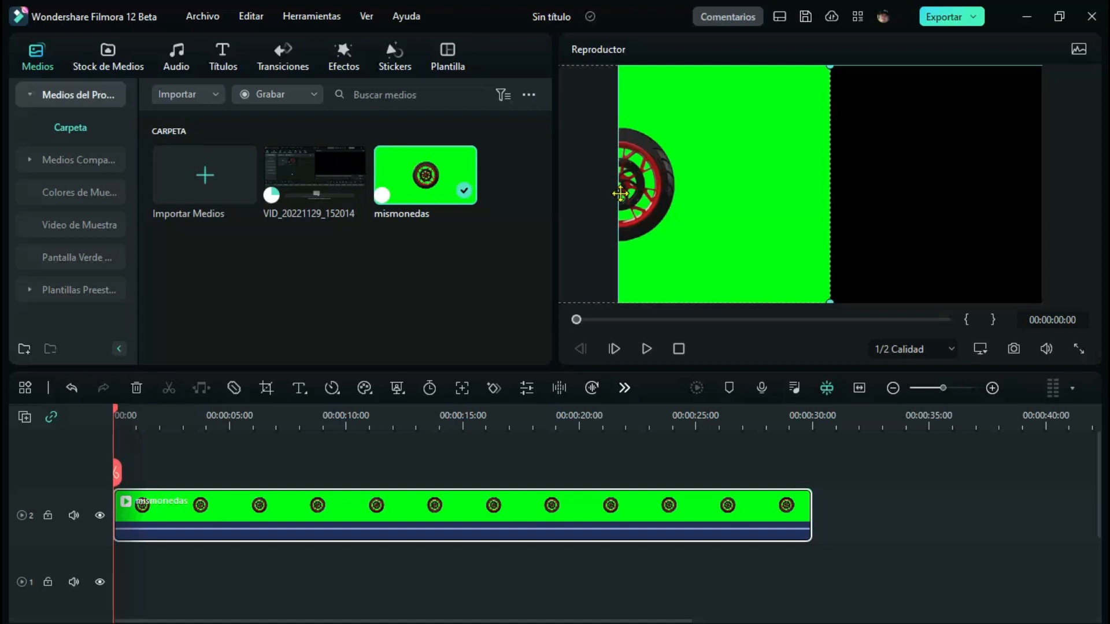
double_click(397, 514)
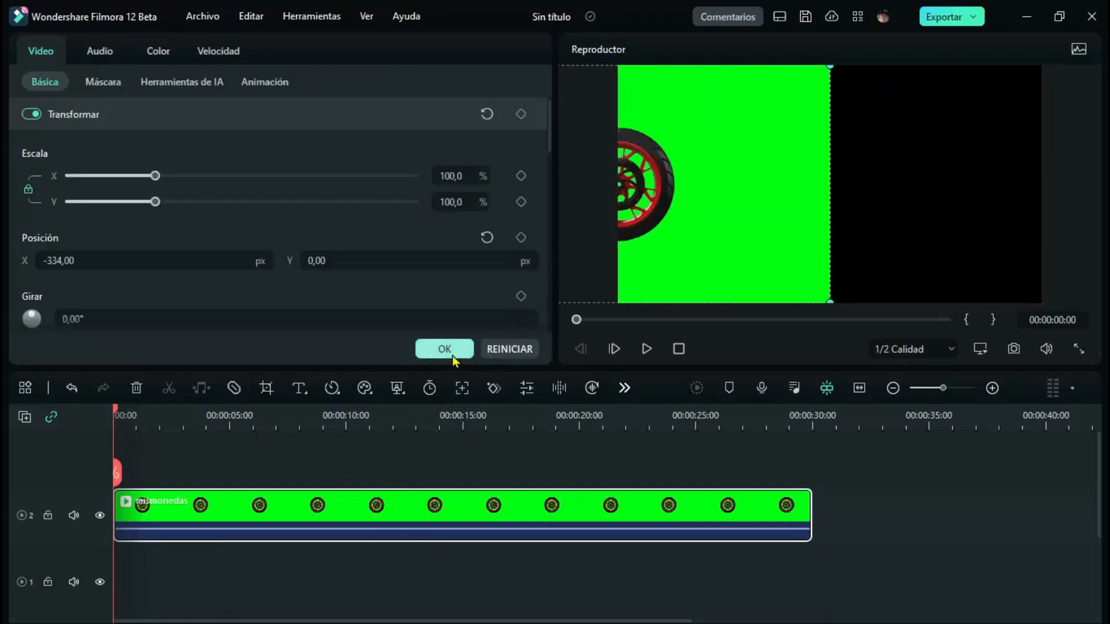
left_click(445, 350)
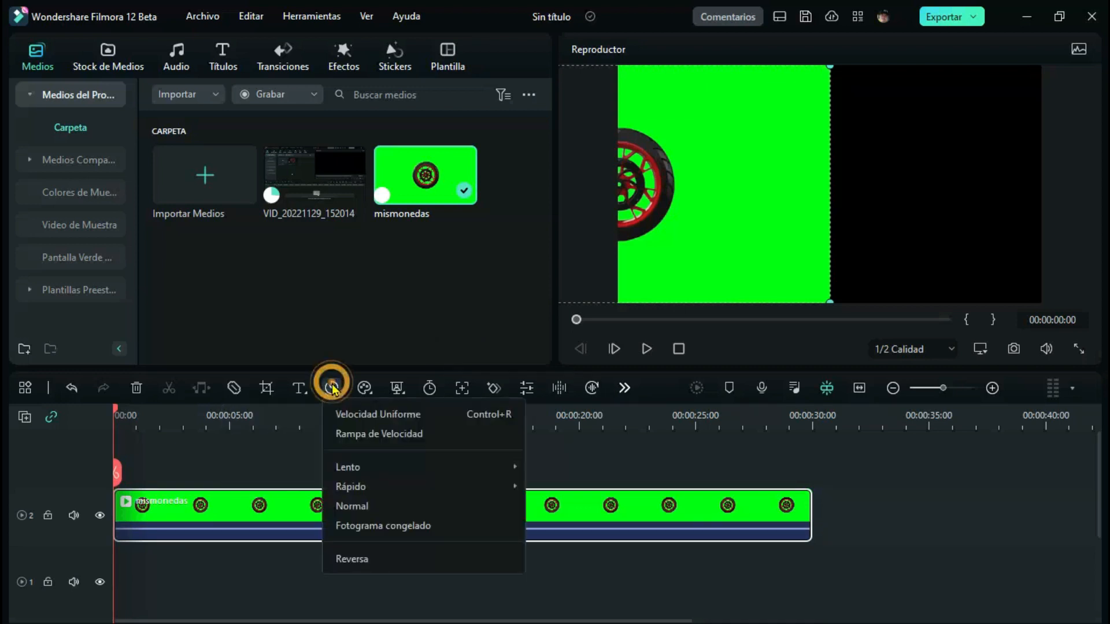
Step: Set the mismonedas clip's uniform speed to 2.00 and confirm the speed settings
mouse_move(361, 469)
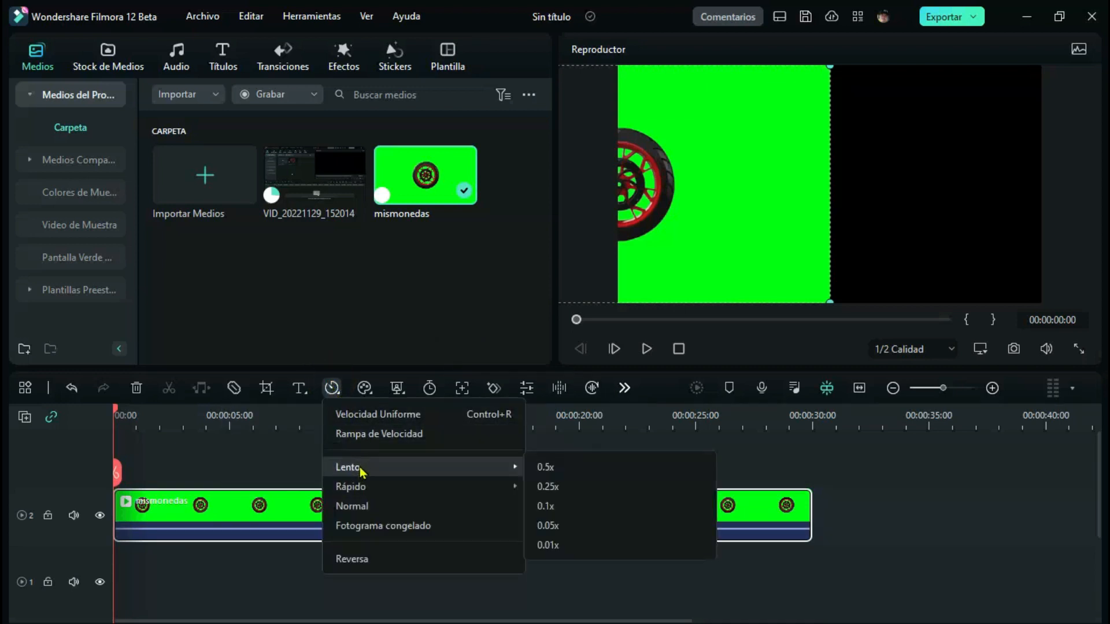
left_click(380, 414)
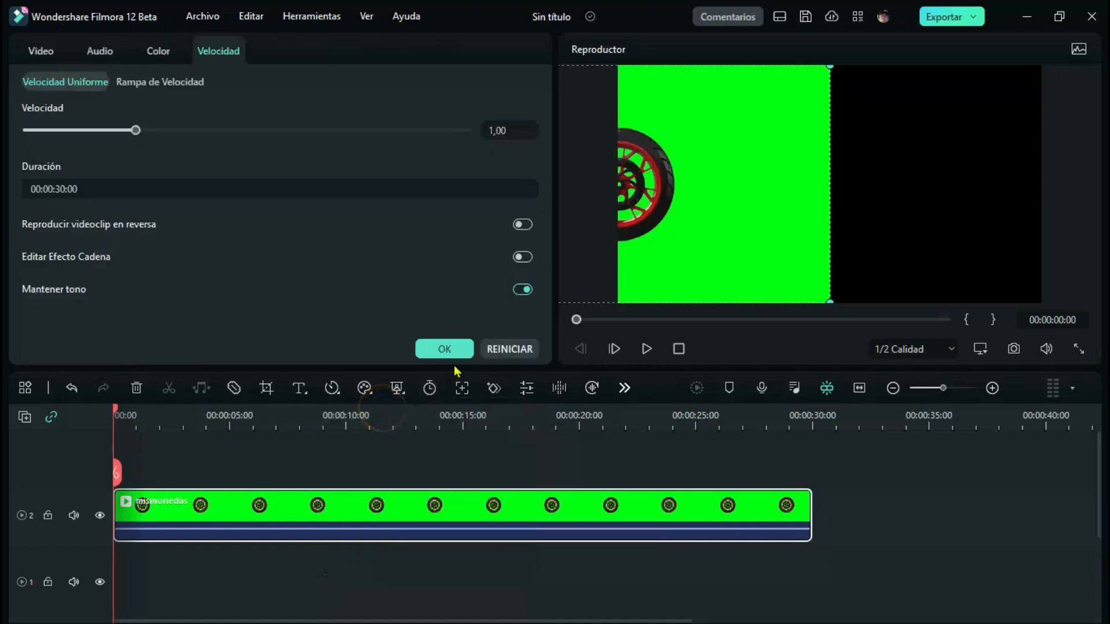
left_click(501, 132)
key("BackSpace")
type("3")
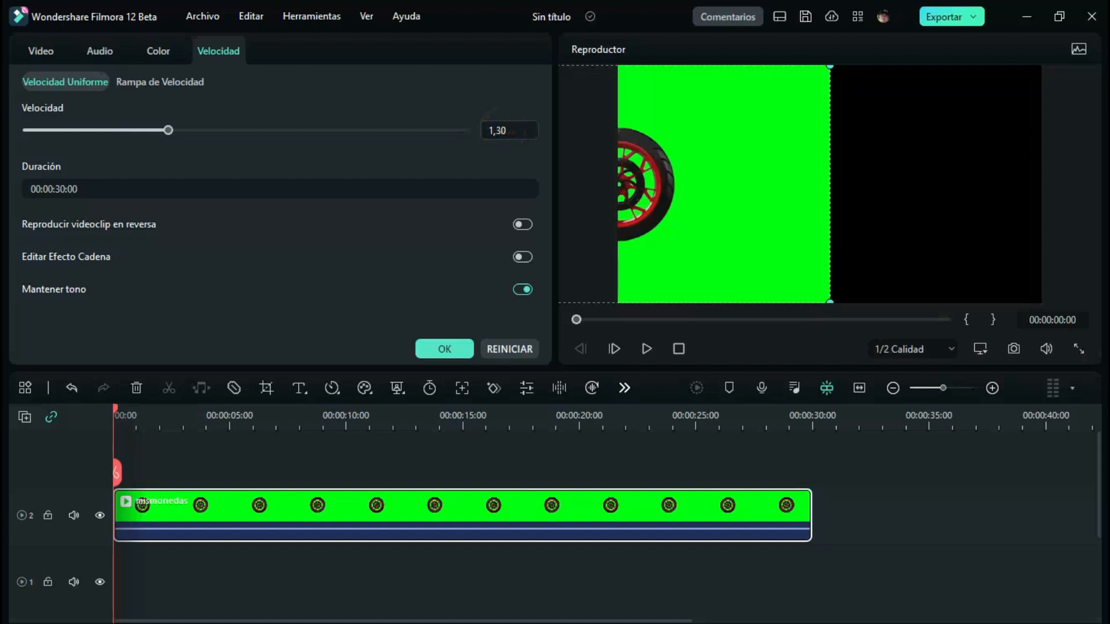
key("Return")
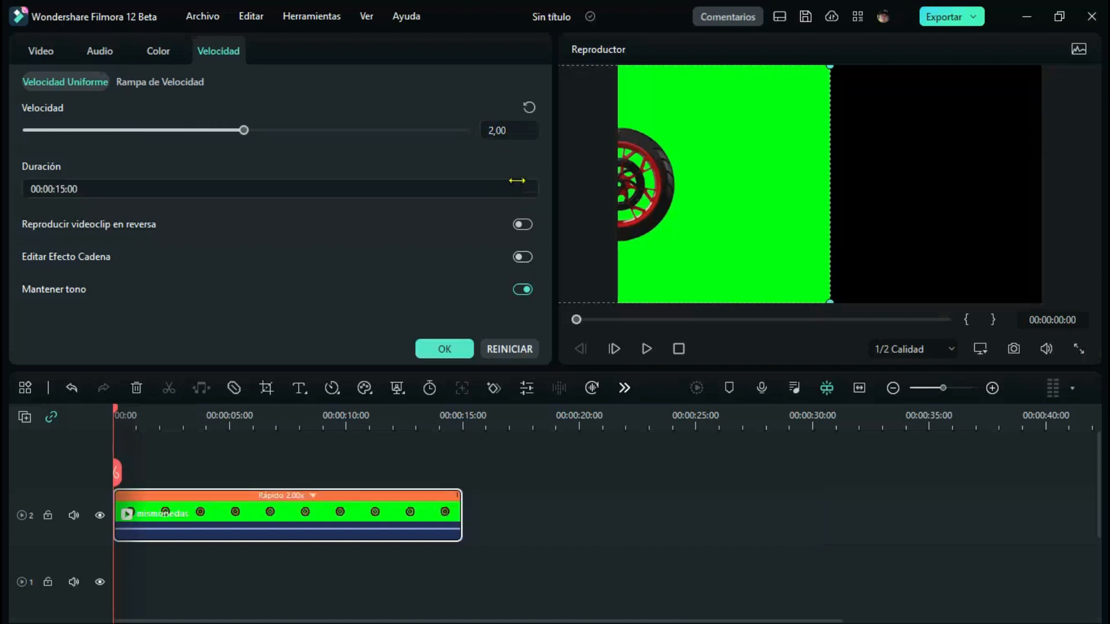
left_click(445, 349)
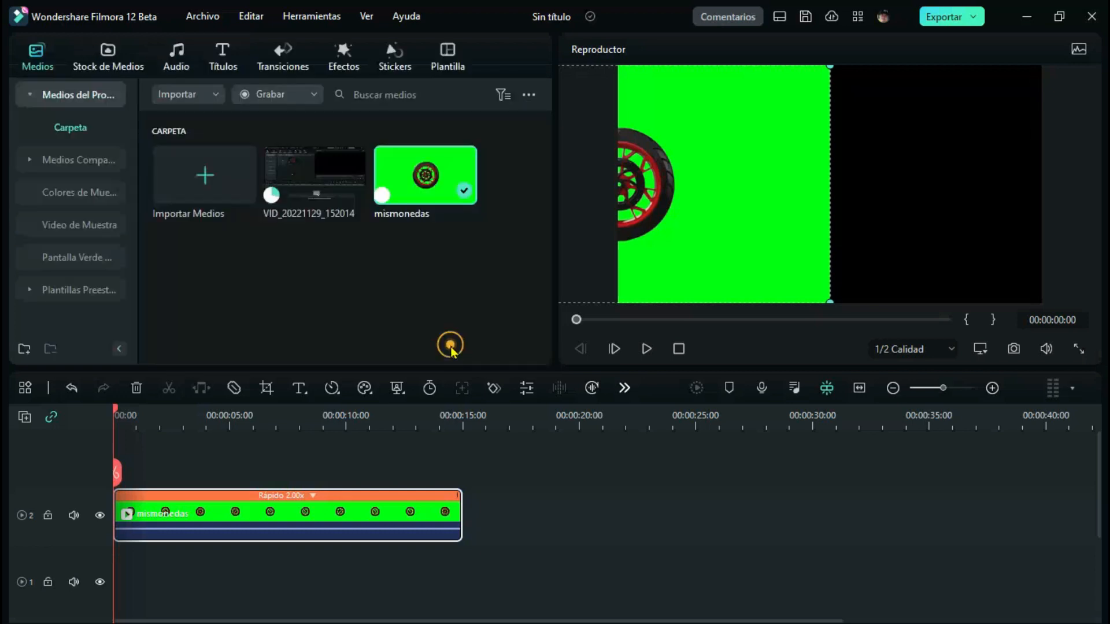
Step: Add a position keyframe to the mismonedas clip at 00:00:00:00
double_click(322, 517)
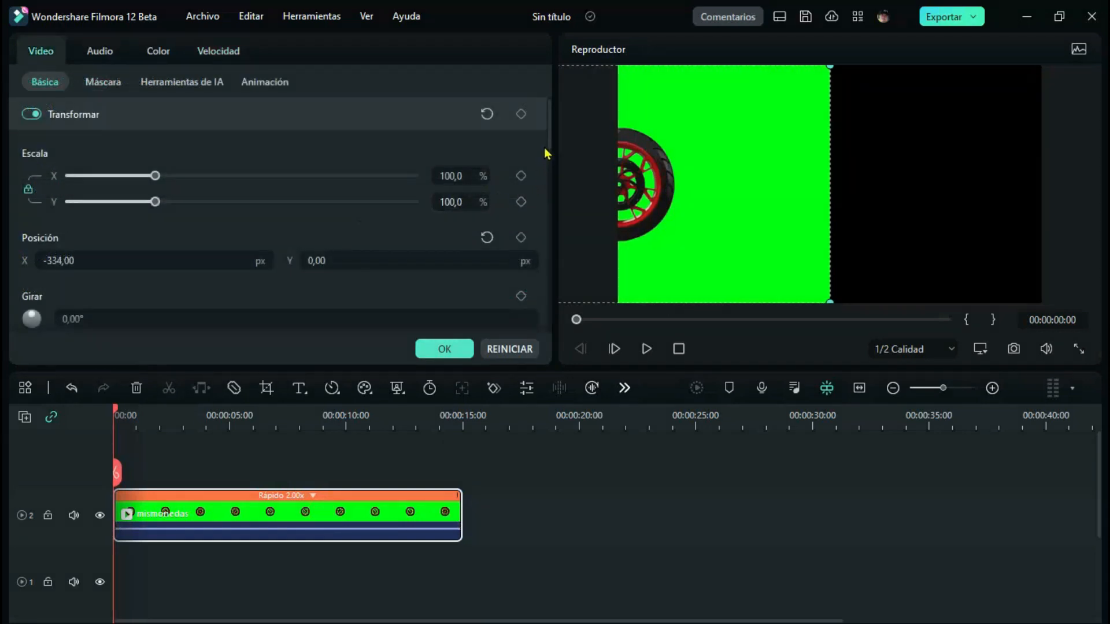
mouse_move(550, 141)
left_mouse_down()
mouse_move(553, 166)
mouse_move(553, 149)
left_mouse_up()
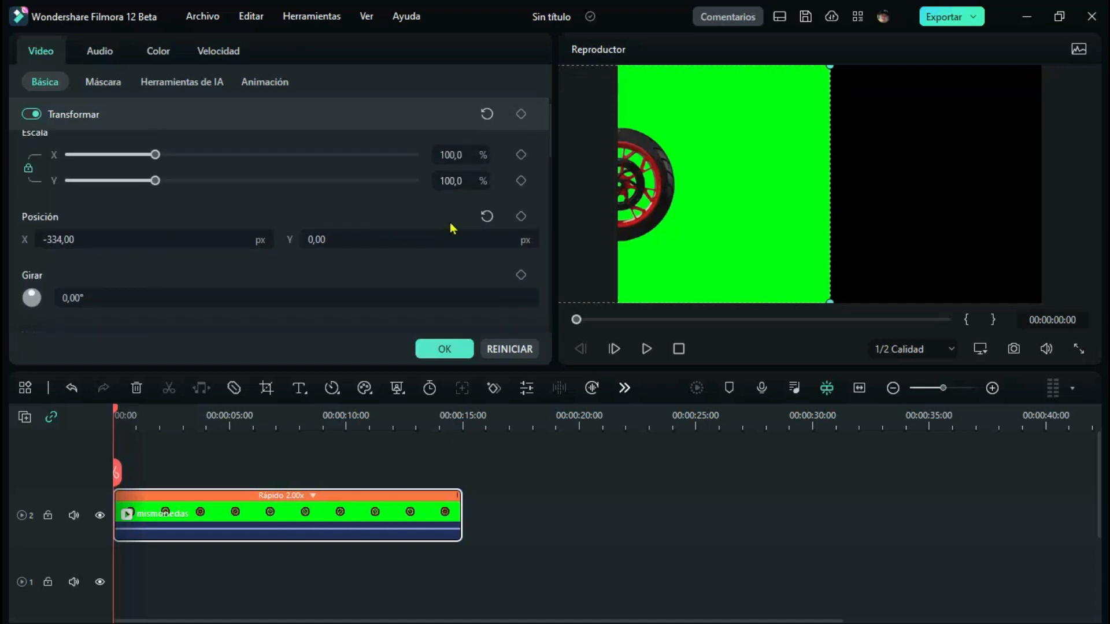
left_click(521, 217)
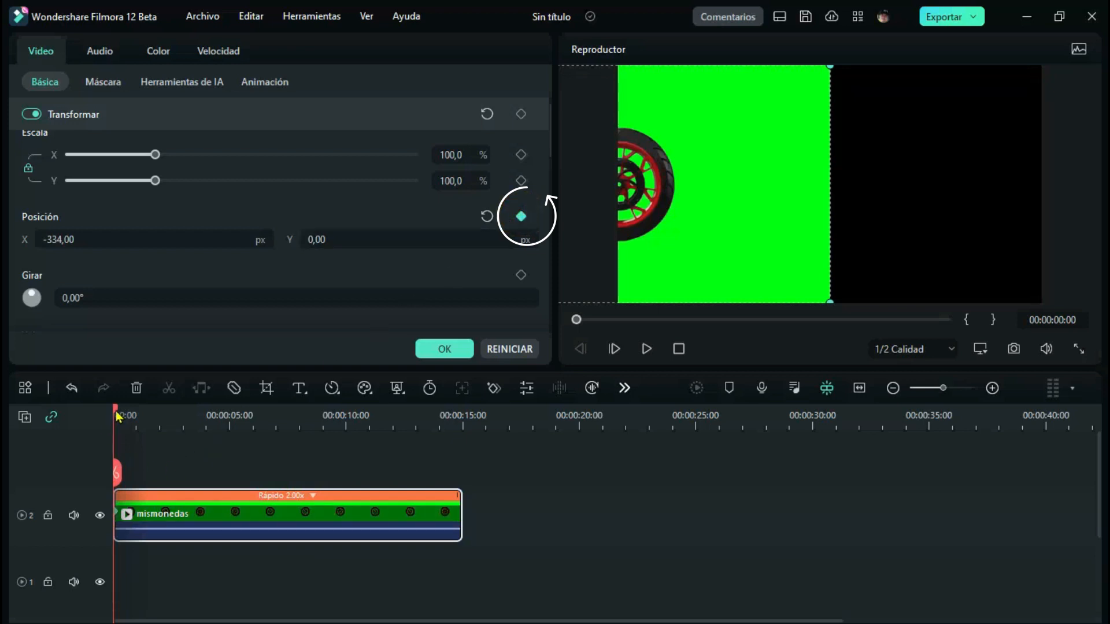
Step: Add a position keyframe with X at 166 px at 00:00:15:00 and confirm the clip's transform settings
left_click_drag(116, 413, 462, 433)
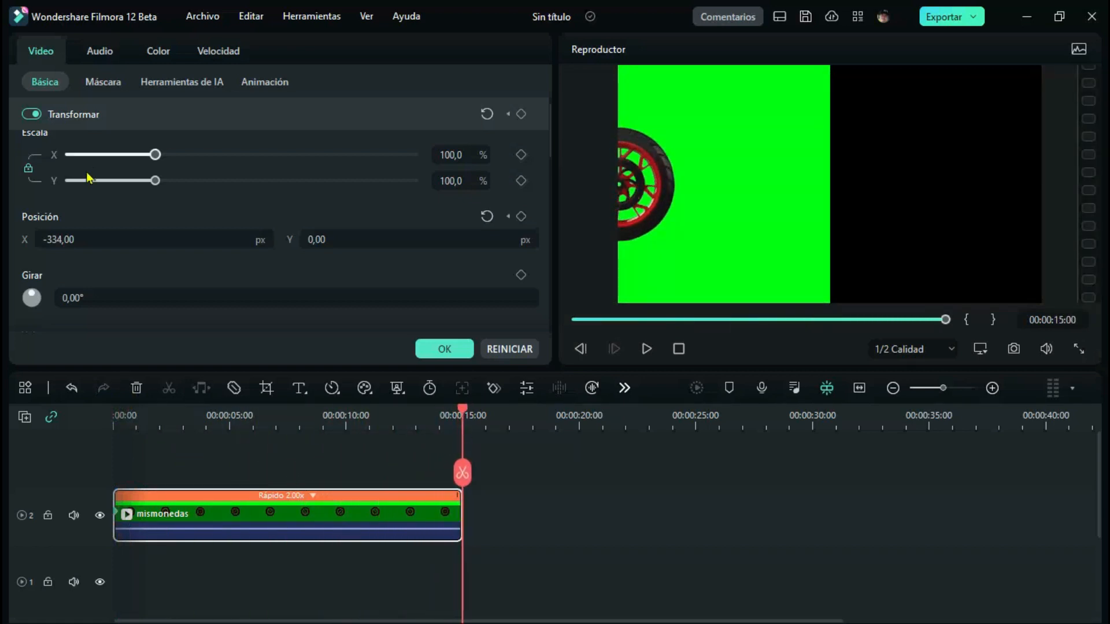
left_click_drag(68, 240, 356, 240)
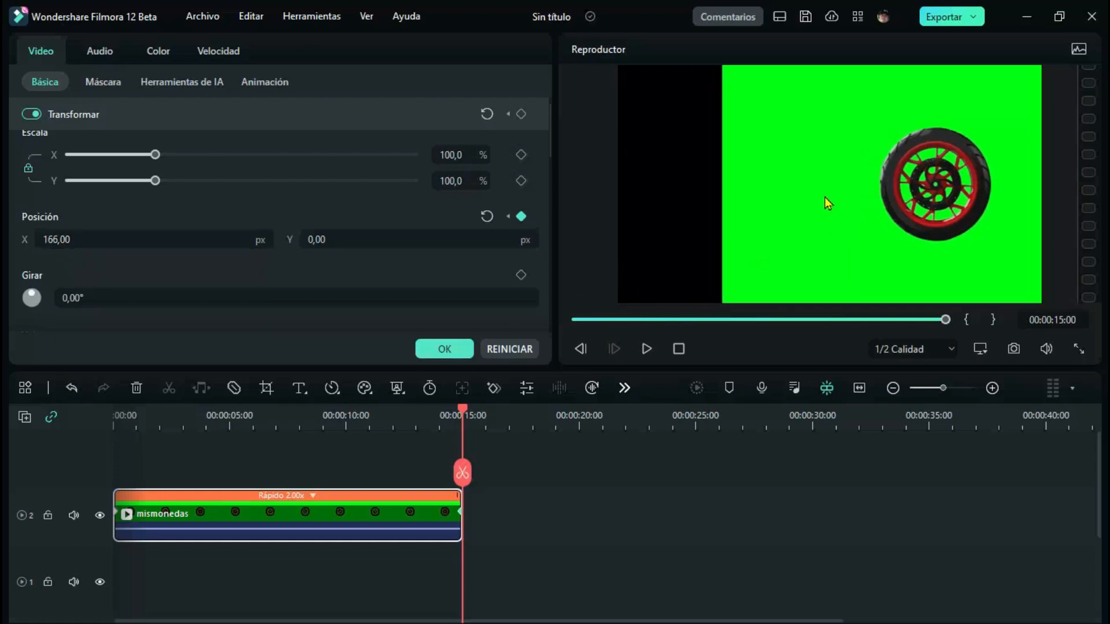
left_click(450, 351)
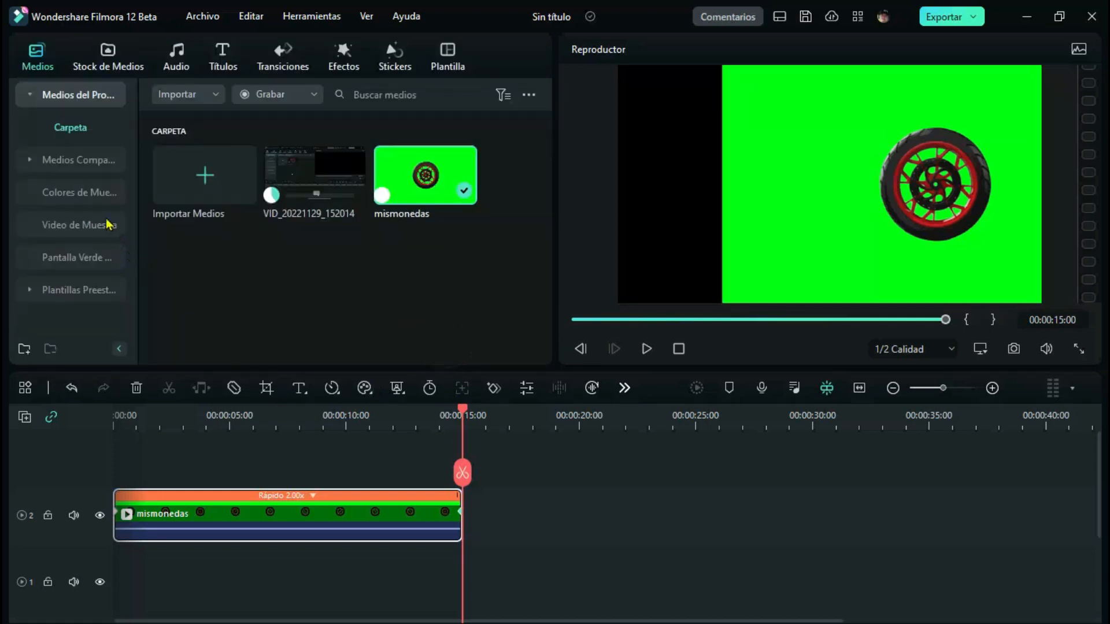
Step: Place the Verde sample colour on track 1 beneath the mismonedas clip and extend it to 15 seconds
left_click(75, 191)
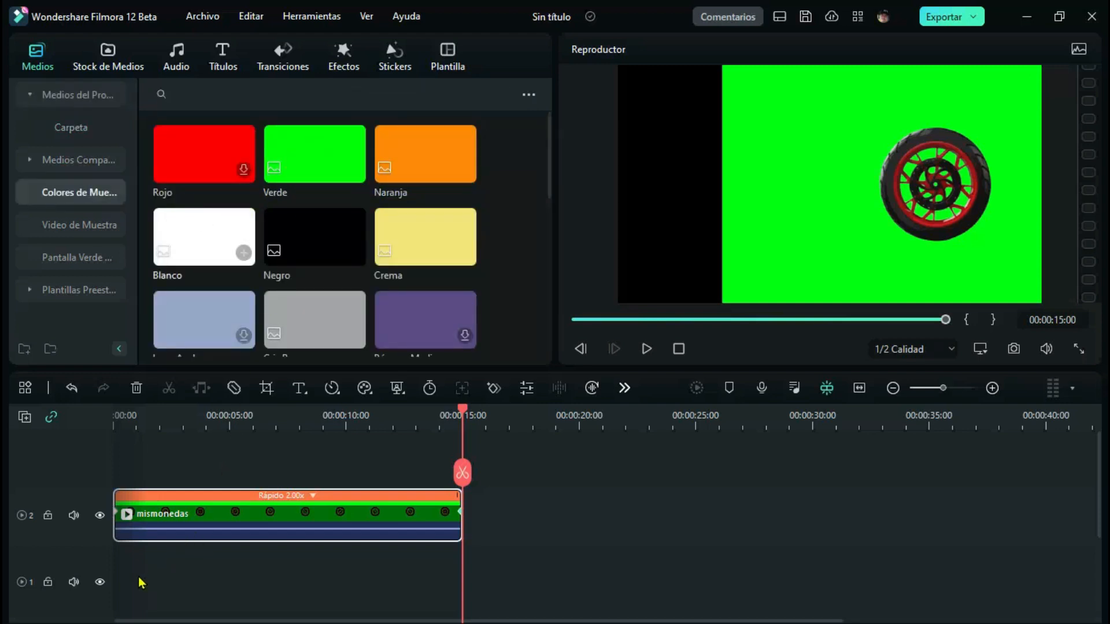
left_click(315, 154)
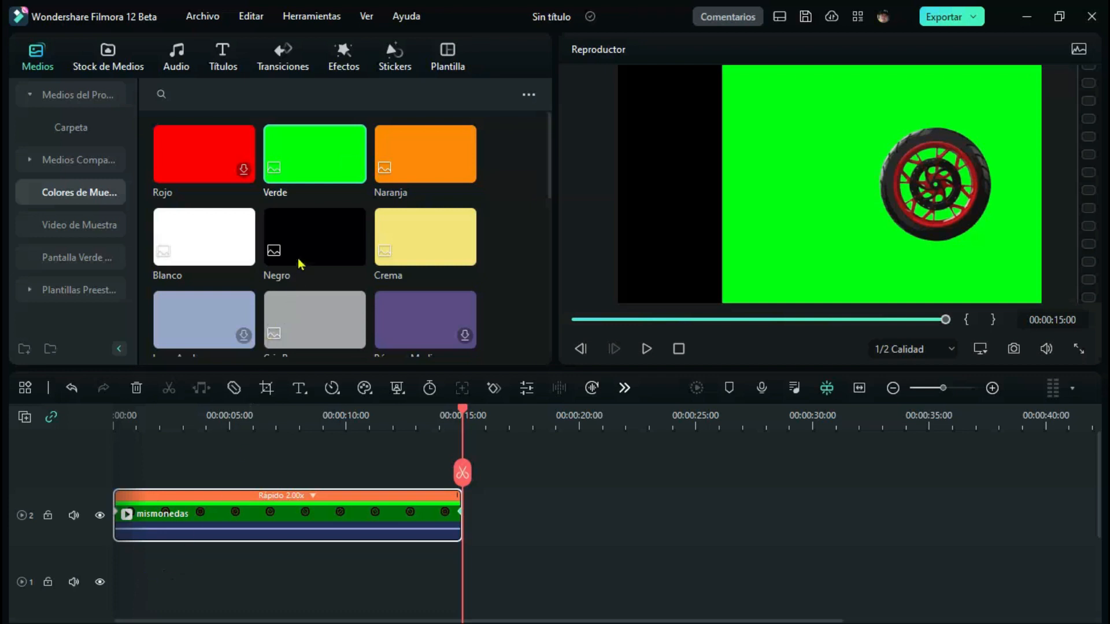
left_click_drag(310, 168, 140, 555)
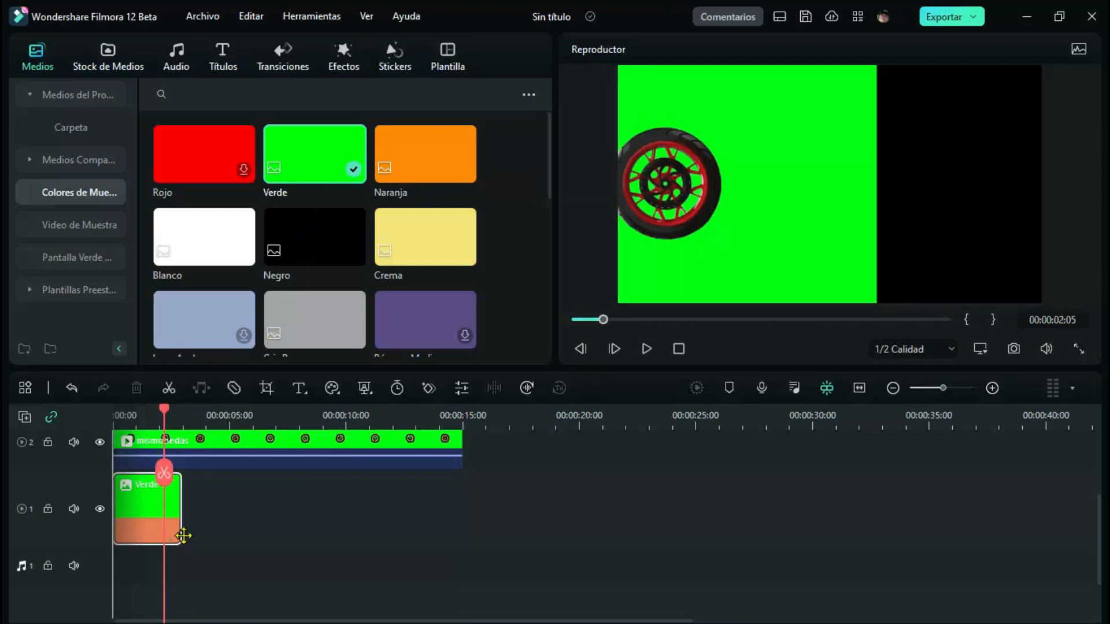
left_click_drag(238, 521, 458, 502)
left_click_drag(176, 511, 457, 511)
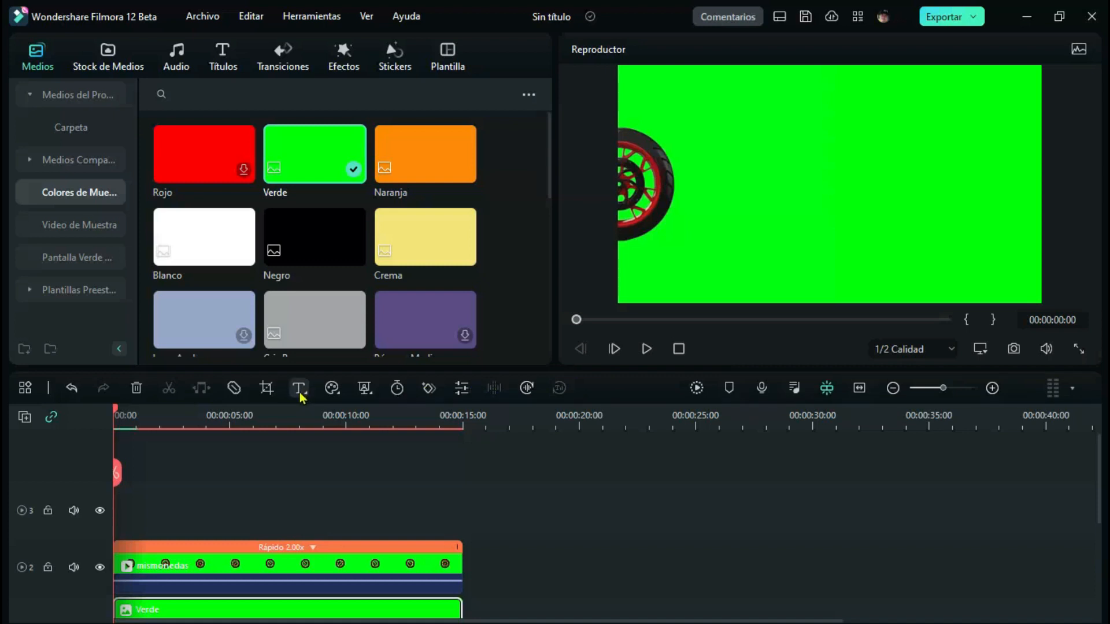
Step: Add a Básico 1 title on video track 3 and extend it to 15 seconds
left_click(220, 55)
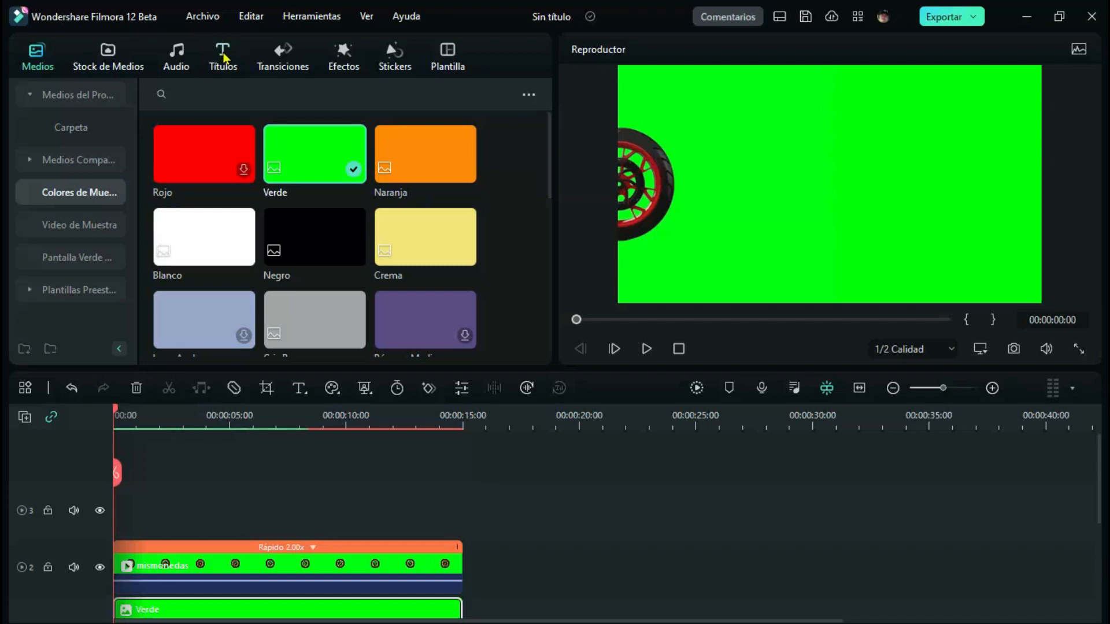
left_click(223, 58)
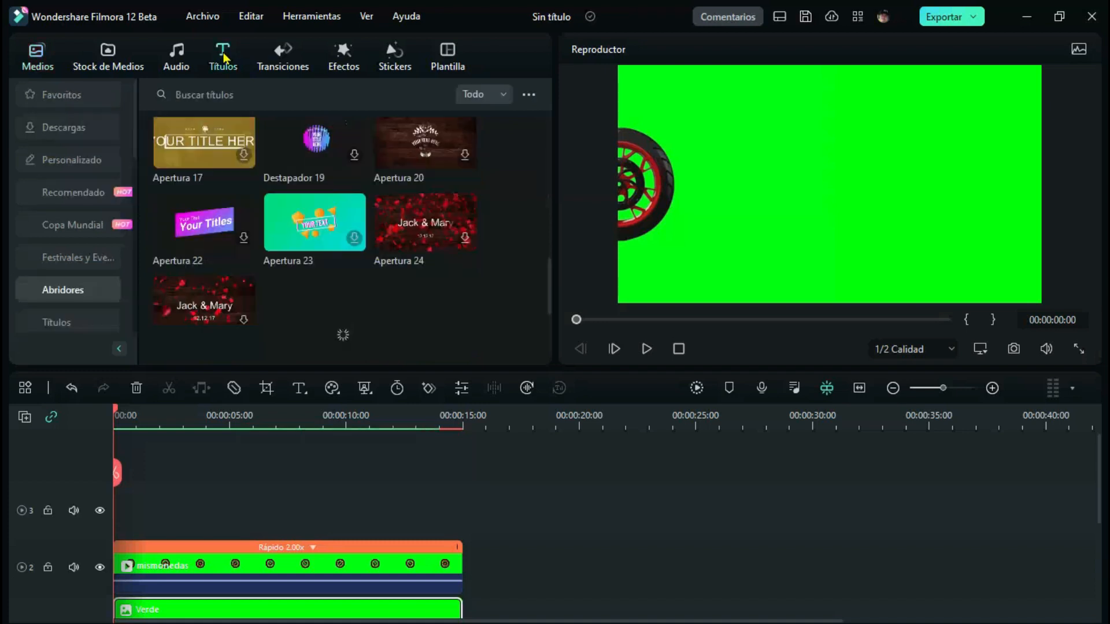
left_click(72, 325)
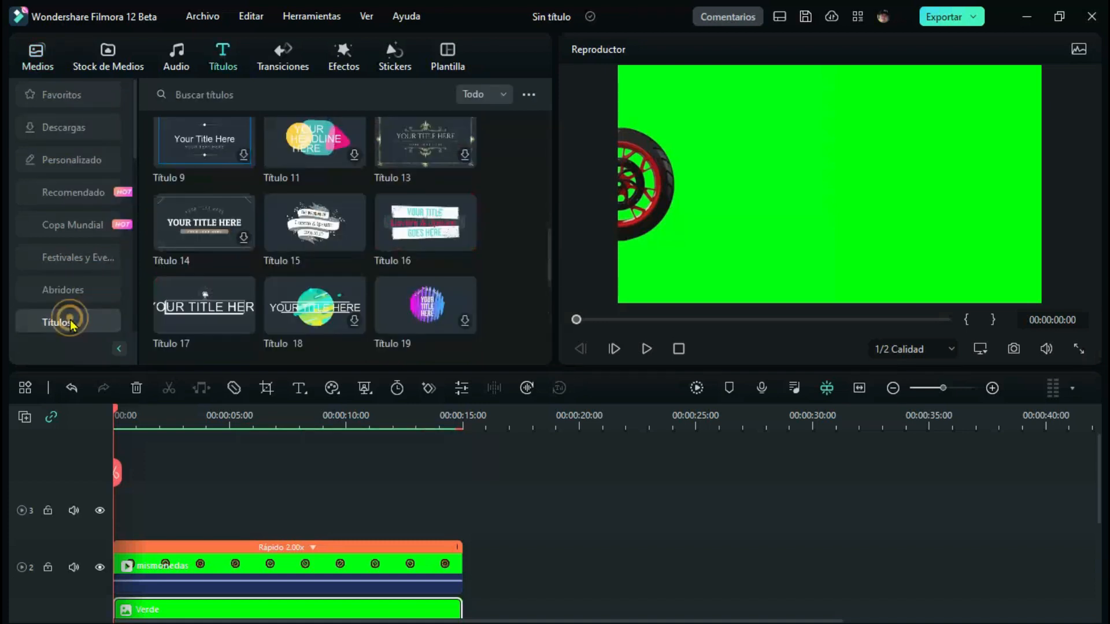
scroll(352, 231, "down", 5)
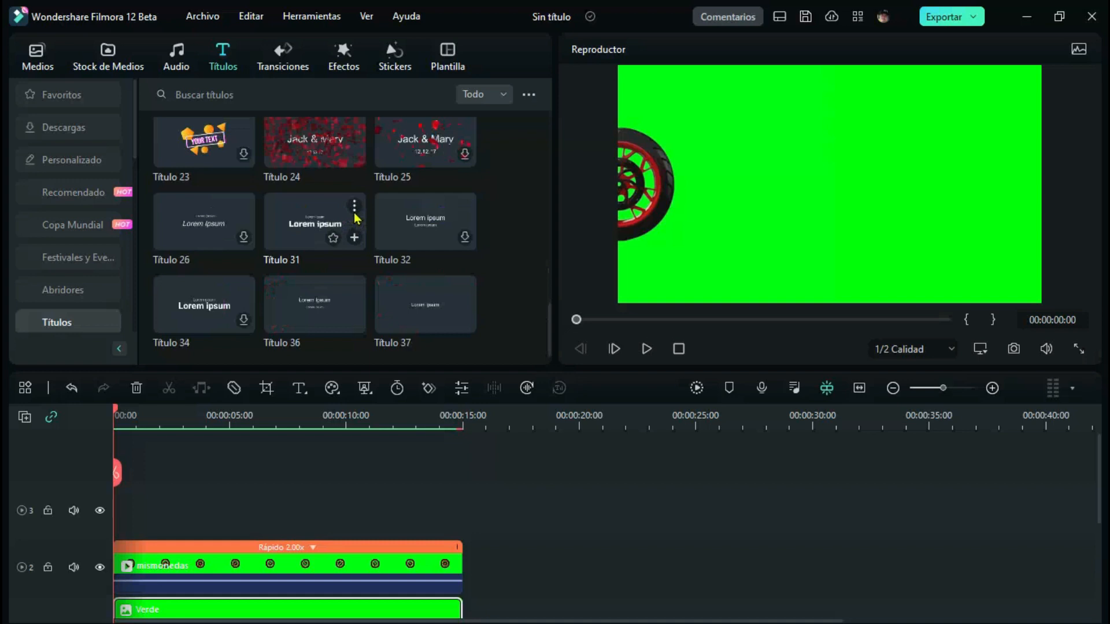
left_click(299, 392)
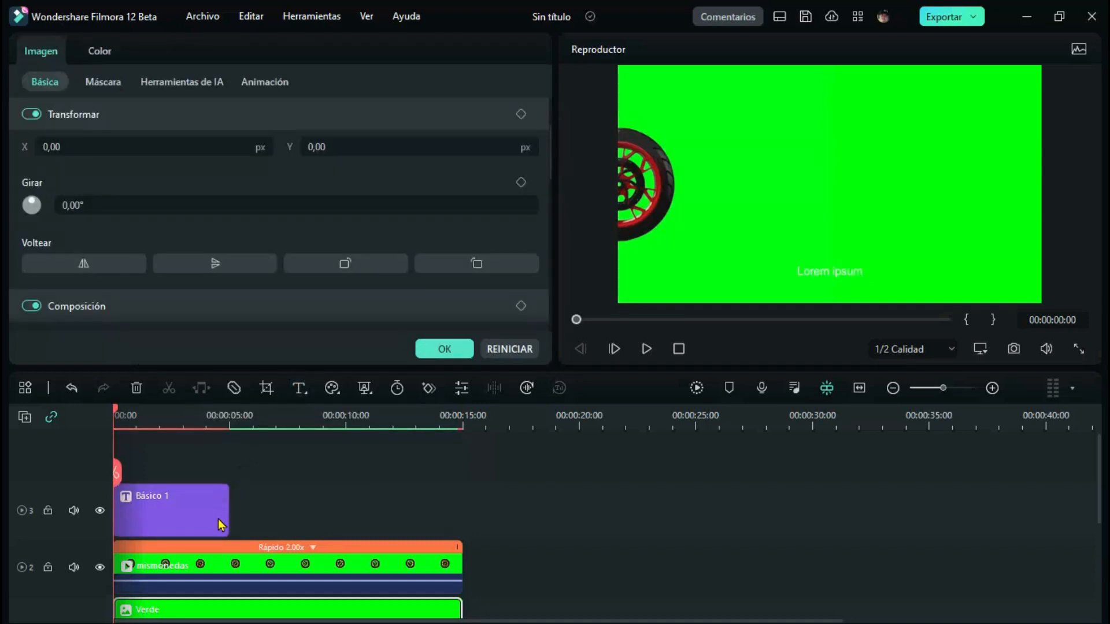
left_click_drag(225, 518, 456, 523)
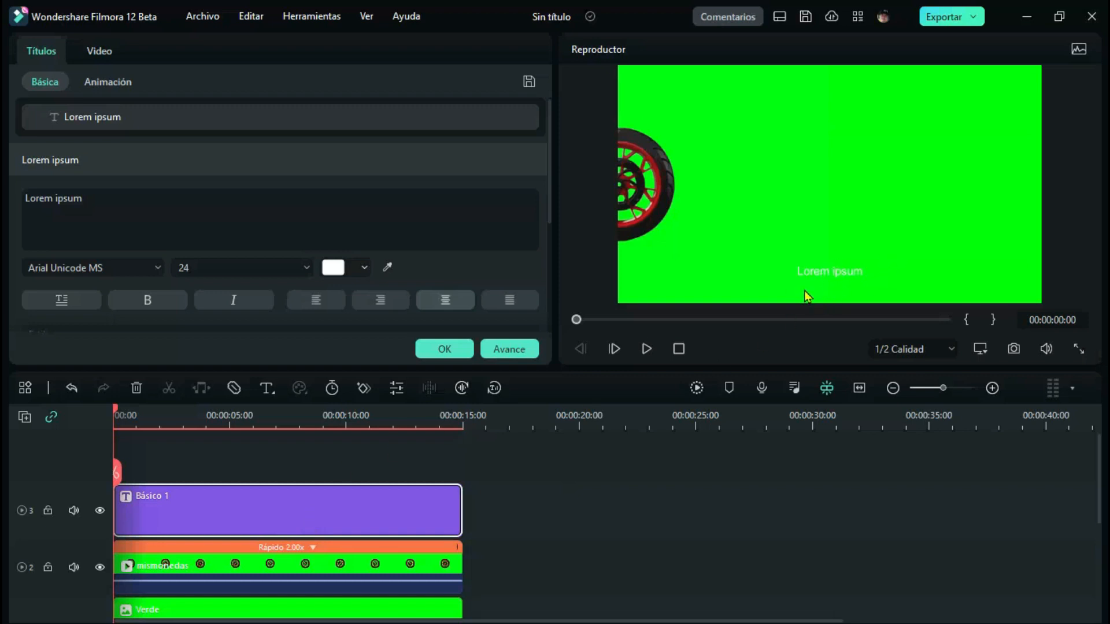
Step: Replace the title's placeholder text with MUNDO MOTOR and enlarge it to font size 54
triple_click(98, 195)
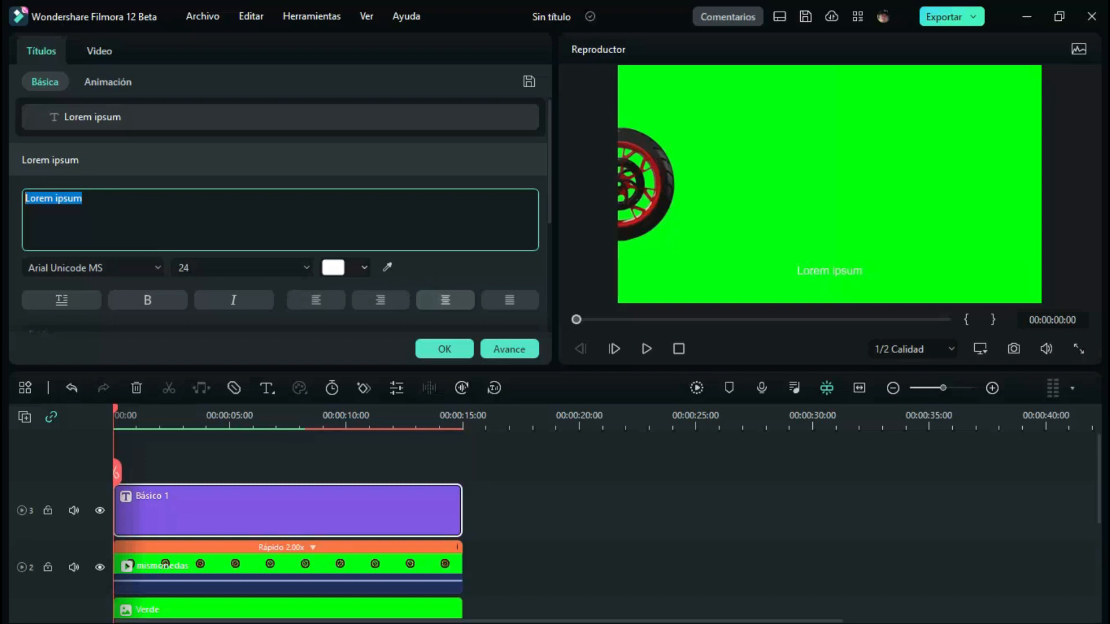
type("MUNDO MOTOR")
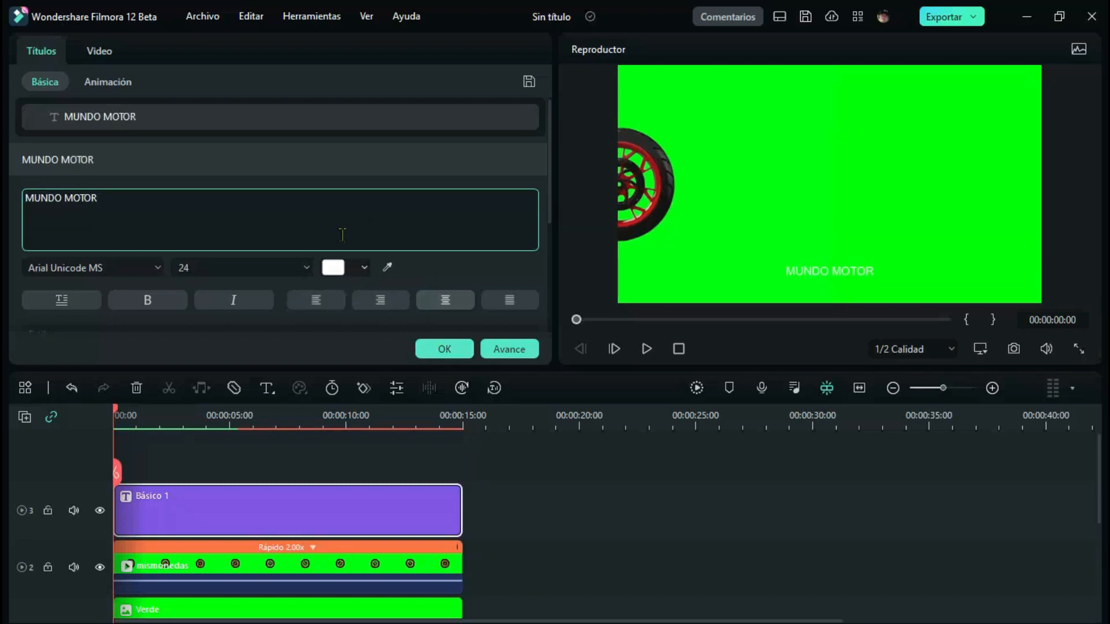
scroll(196, 254, "down", 8)
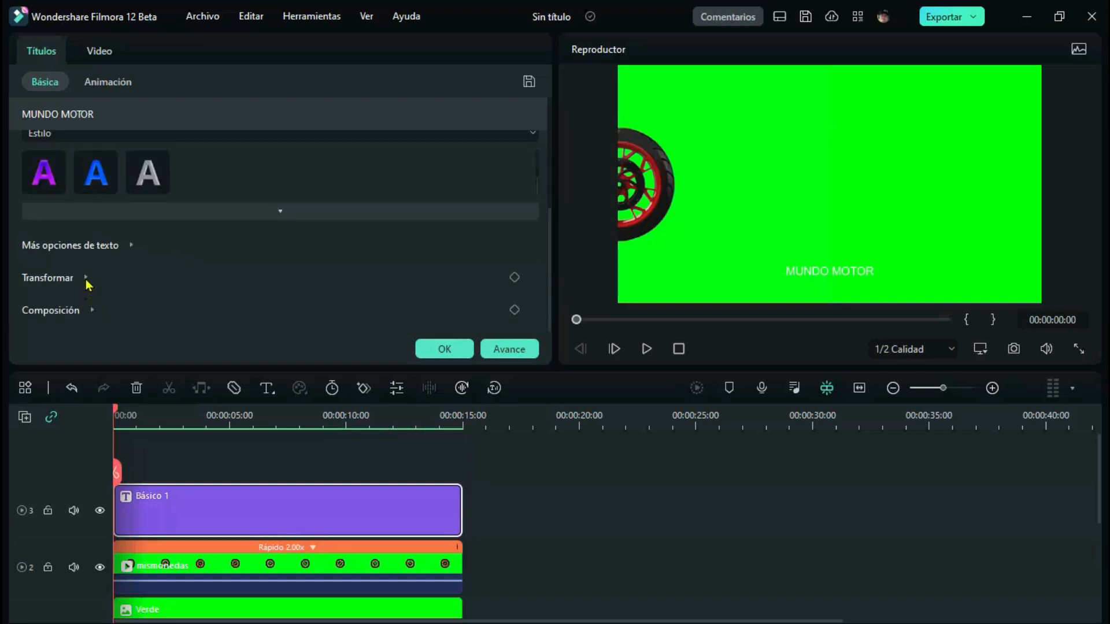
left_click(86, 278)
left_click_drag(55, 274, 83, 273)
scroll(180, 247, "up", 2)
scroll(180, 248, "up", 4)
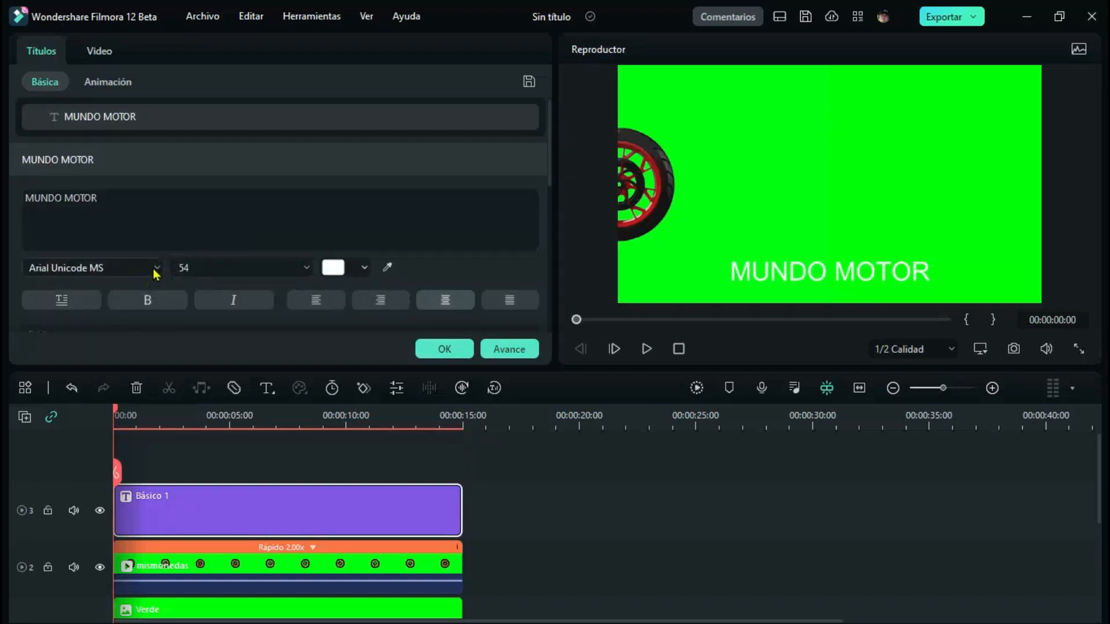
Step: Set the MUNDO MOTOR title's font to Bangers Regular and its size to 72
left_click(152, 267)
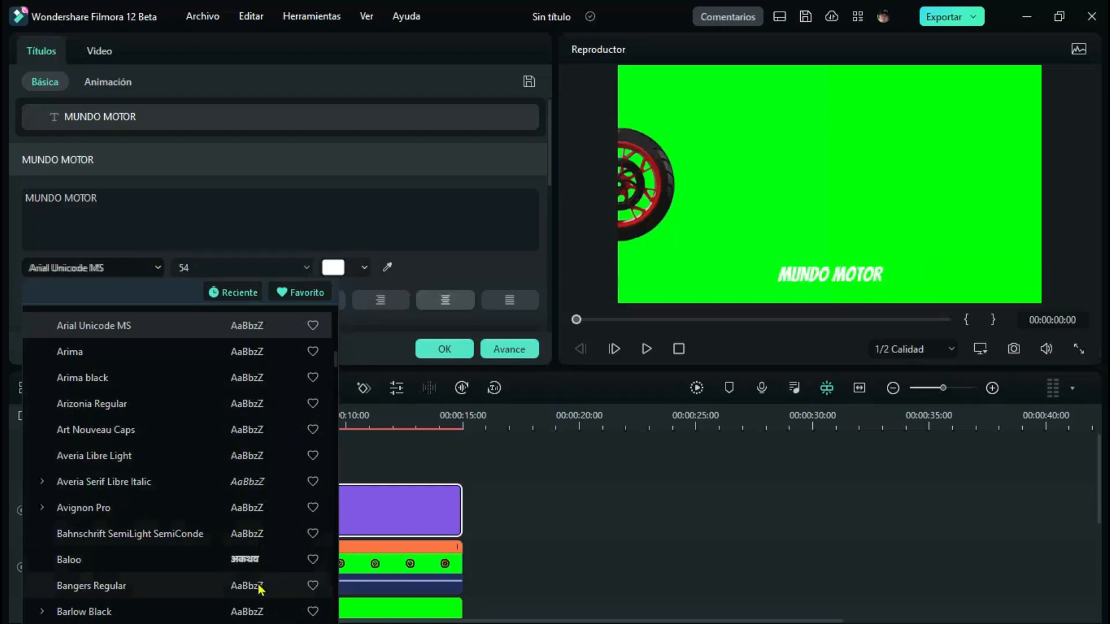
left_click(259, 586)
left_click(305, 267)
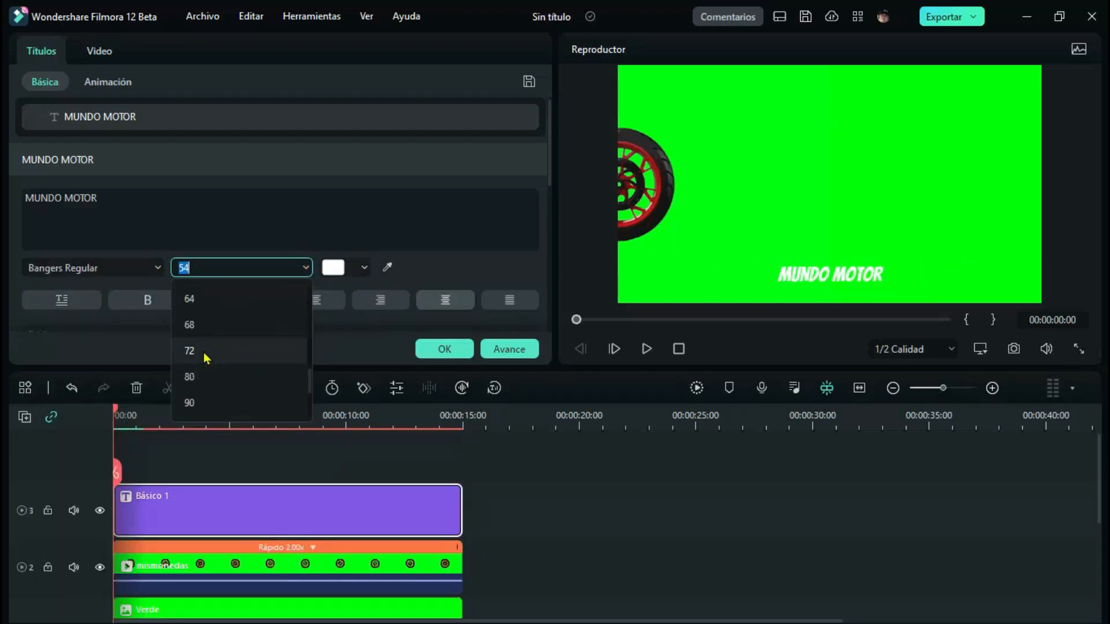
left_click(204, 352)
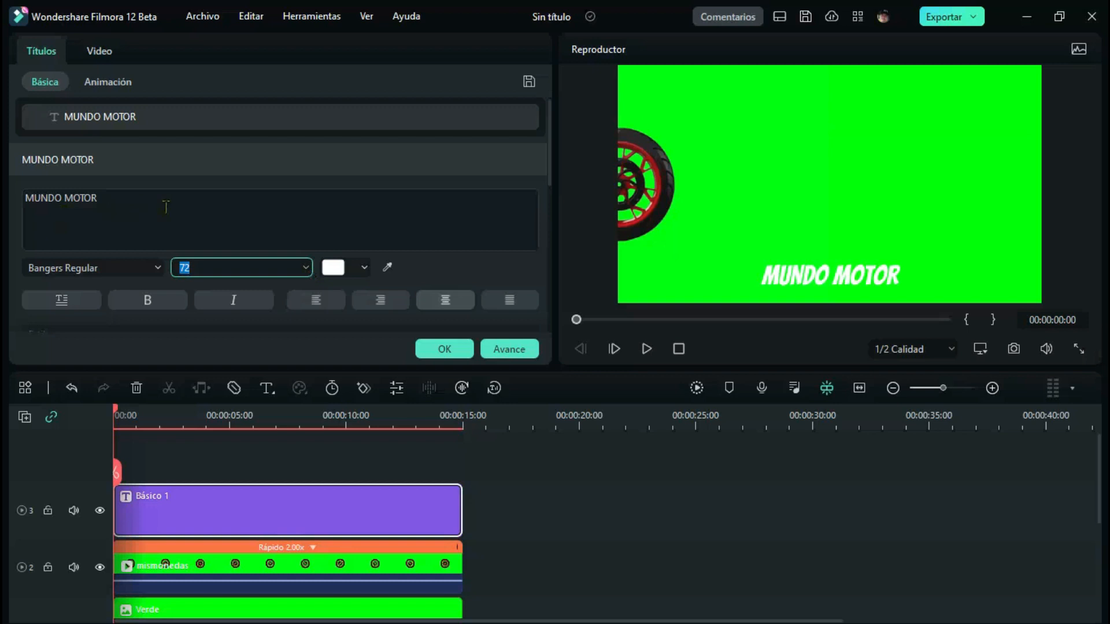
Step: In the advanced text editor, place MUNDO MOTOR beside the wheel's position at 00:00:14:08 and enlarge the text to size 82
left_click(513, 352)
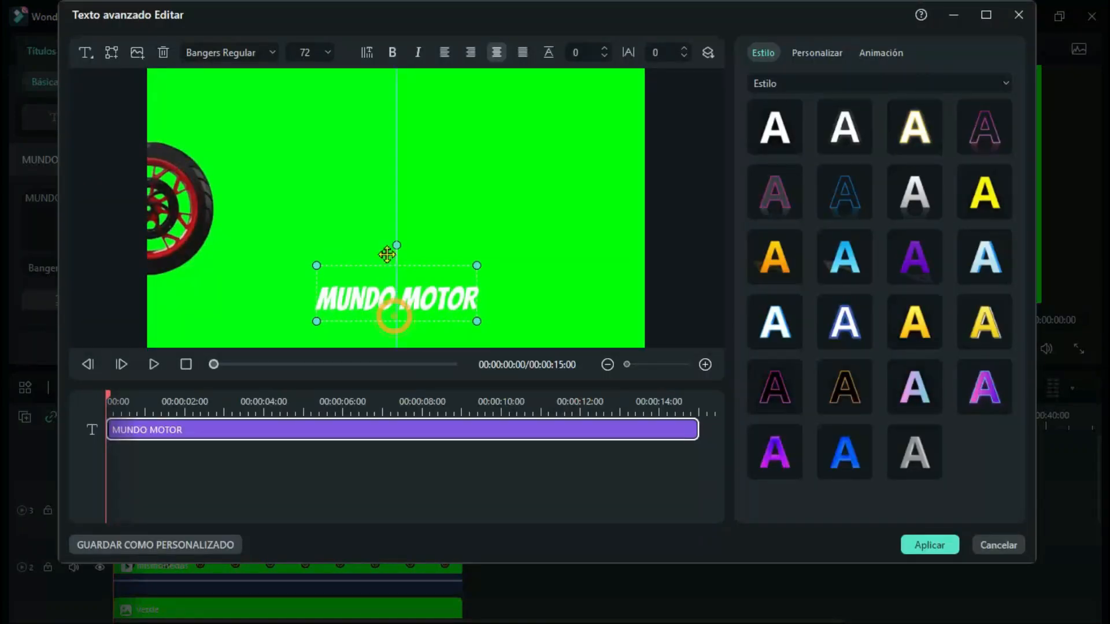
left_click_drag(392, 317, 334, 185)
left_click_drag(109, 399, 674, 413)
left_click_drag(253, 208, 298, 195)
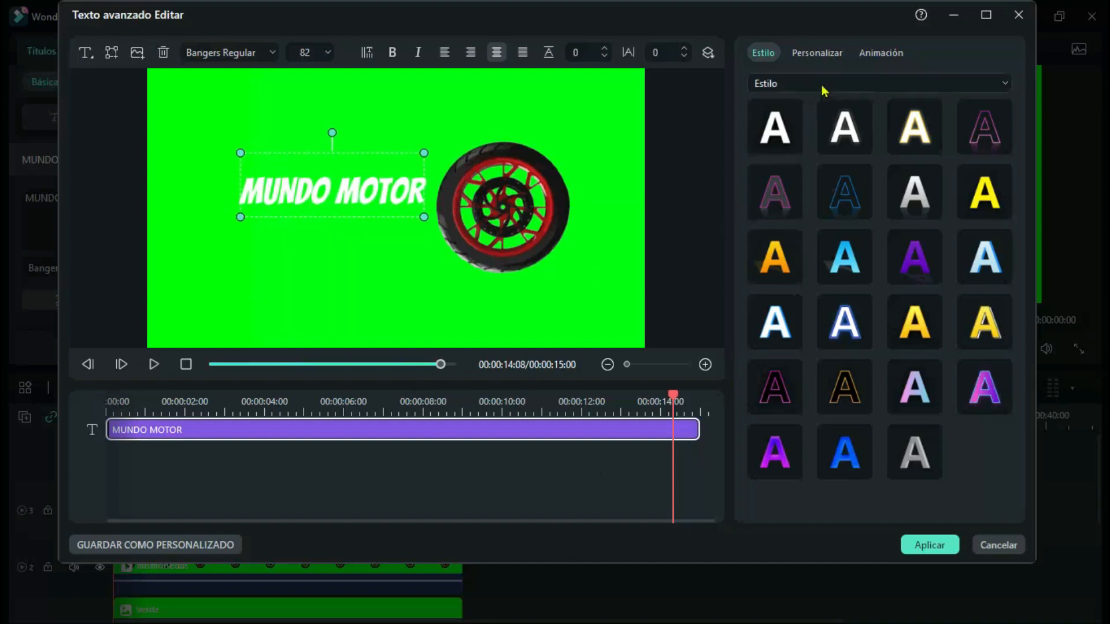
Step: Turn on a black shadow for the MUNDO MOTOR text and choose its shadow type
left_click(817, 53)
scroll(864, 389, "down", 5)
left_click(756, 246)
left_click(908, 245)
left_click(909, 351)
left_click(791, 305)
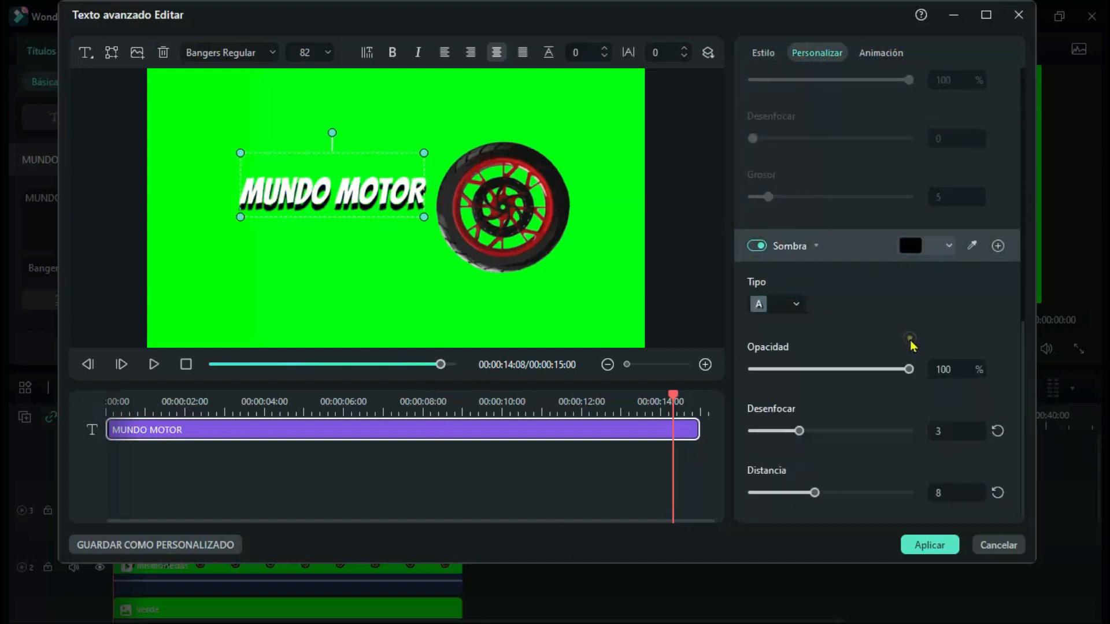
left_click(906, 341)
Step: Increase the shadow's blur, reduce its opacity and distance, and apply the advanced text changes
left_click_drag(799, 432, 846, 431)
left_click_drag(908, 368, 855, 370)
left_click_drag(815, 493, 786, 493)
left_click(928, 544)
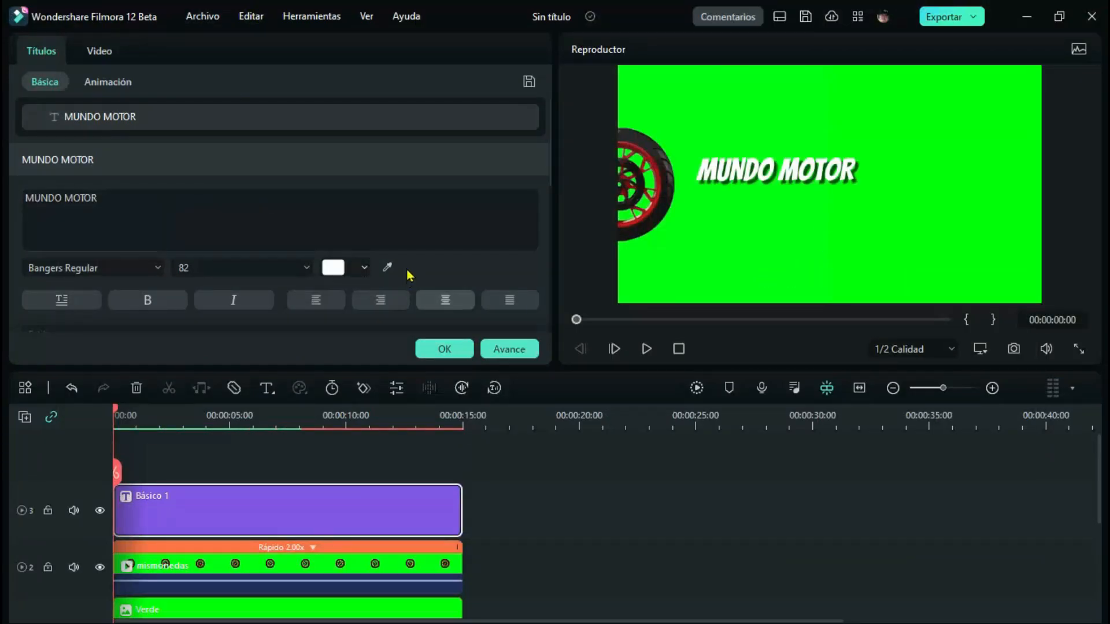
Step: Add a second text line beneath MUNDO MOTOR in the advanced text editor, reading "para amantes de las motos"
left_click(508, 348)
left_click(87, 53)
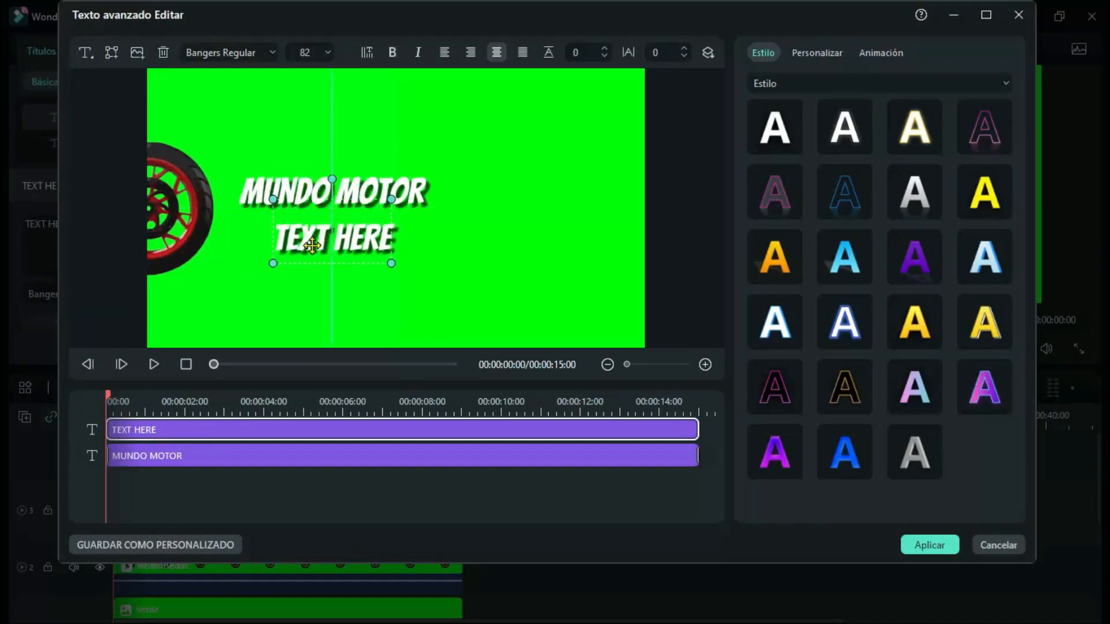
left_click(816, 52)
type("para amantes de las motos")
Step: Set the subtitle line's font to ACaslonPro-Italic and reduce its size to 44
left_click(254, 53)
left_click(375, 364)
left_click(327, 53)
left_click(305, 186)
left_click(326, 54)
left_click(307, 158)
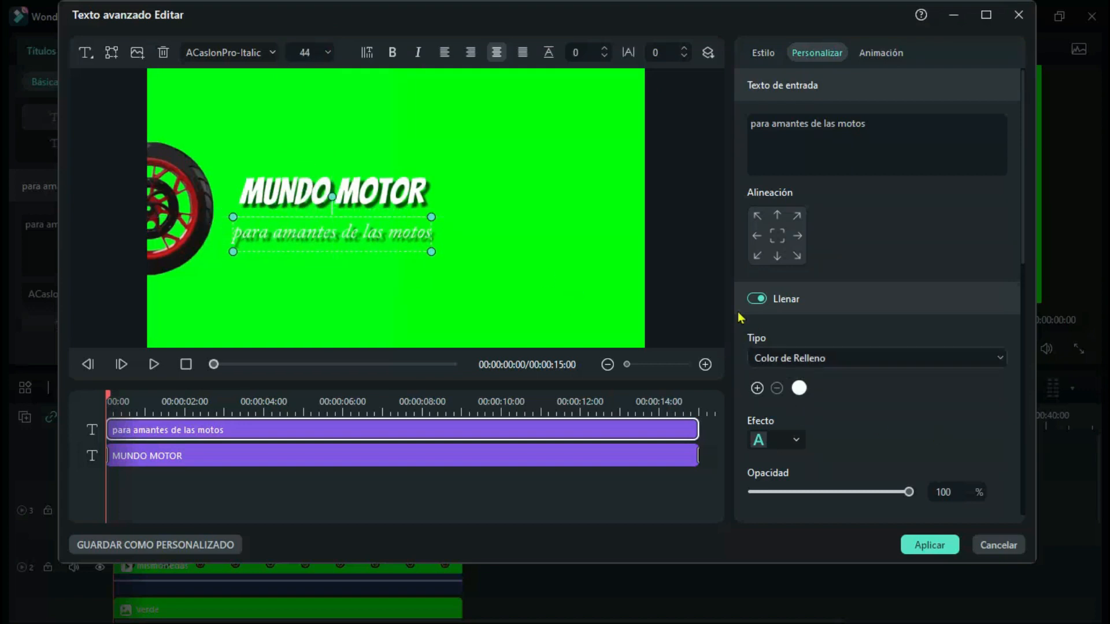
Step: Turn off the subtitle's shadow, check the text animations near the clip's end, and apply the advanced text changes
scroll(871, 421, "down", 10)
left_click(757, 246)
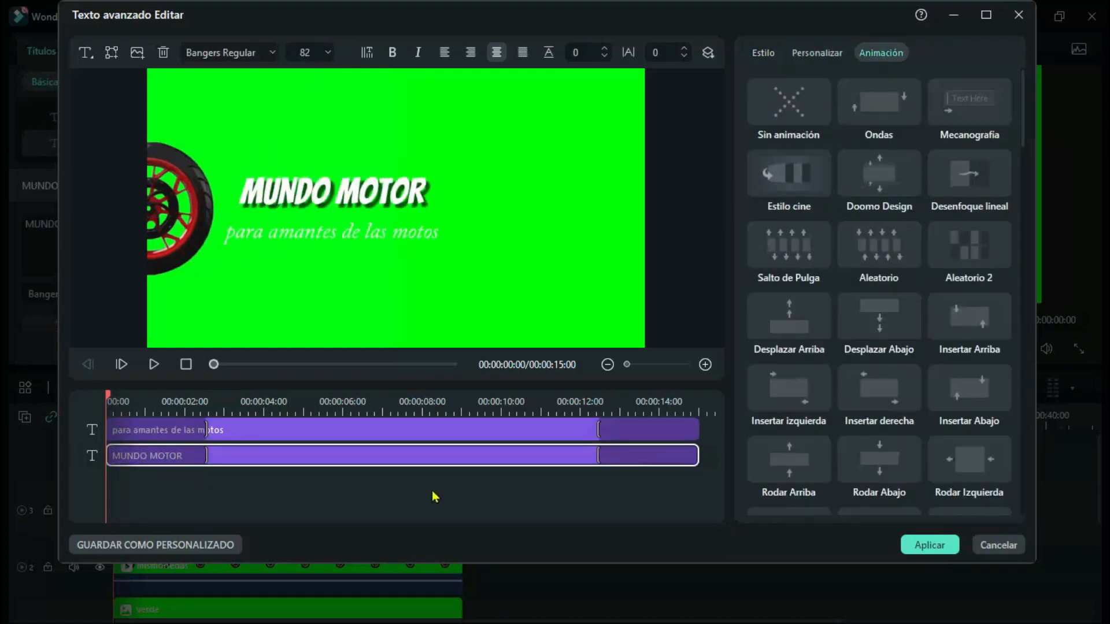
left_click_drag(106, 395, 684, 409)
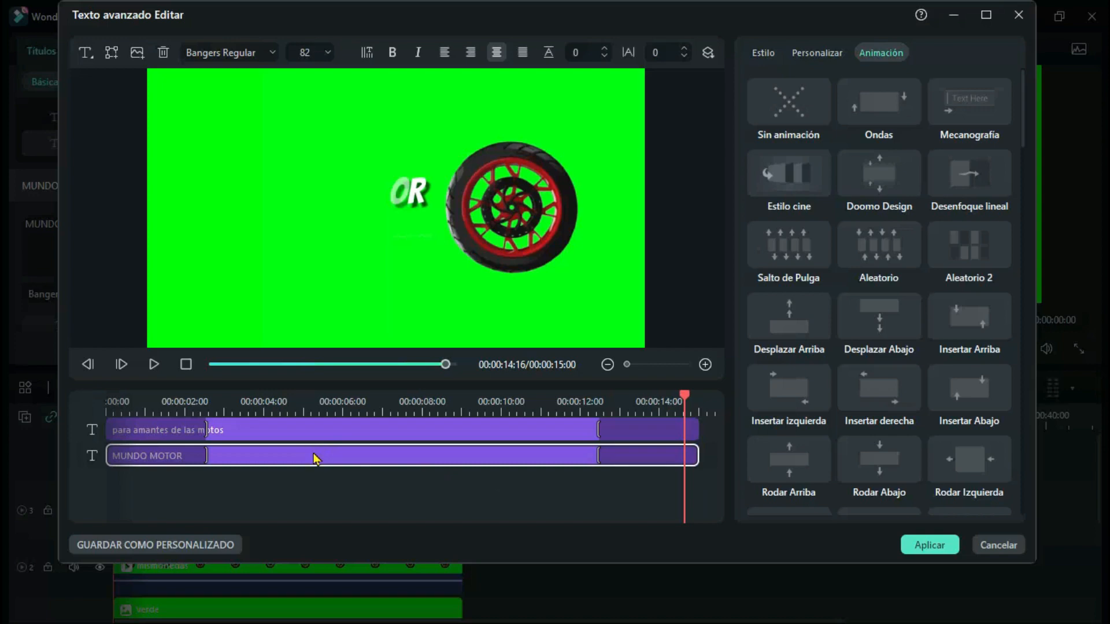
left_click(930, 545)
Step: Shorten the Básico 1 title to 00:00:12:15 and shift it to start at about 5 seconds on the timeline
scroll(518, 497, "down", 2)
left_click_drag(461, 457, 406, 456)
left_click_drag(198, 451, 312, 453)
left_click(258, 412)
mouse_move(259, 412)
left_mouse_down()
mouse_move(342, 412)
mouse_move(251, 412)
left_mouse_up()
Step: In the advanced text editor, delay the subtitle's start to about 1.4 seconds and MUNDO MOTOR's start to about 3.7 seconds
double_click(300, 471)
left_click(495, 348)
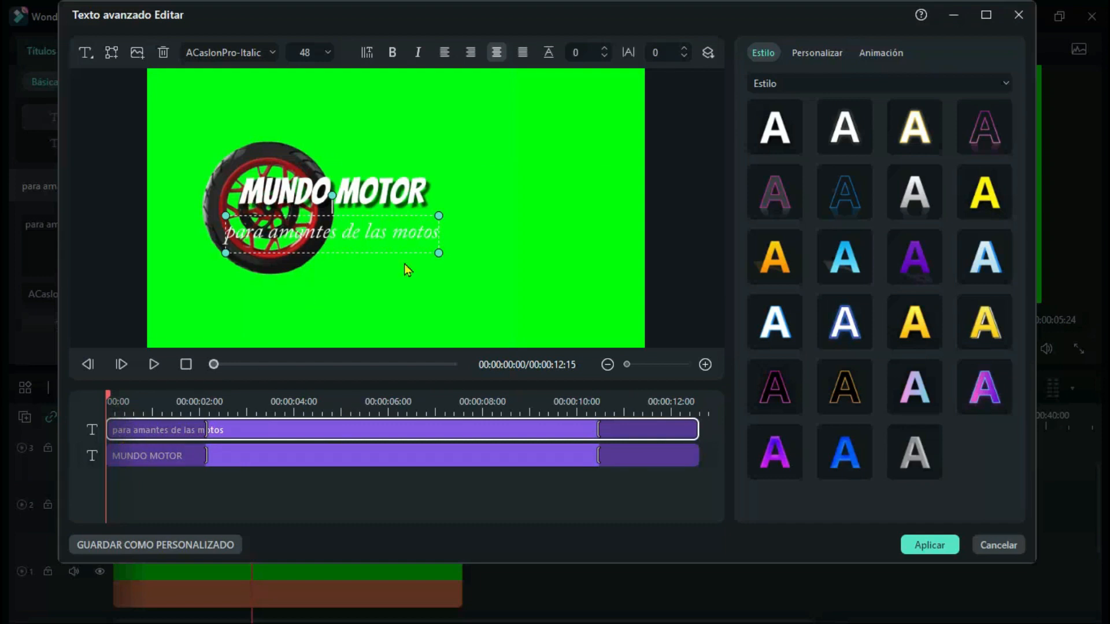
left_click_drag(108, 429, 173, 457)
left_click(148, 456)
left_click_drag(108, 397, 202, 400)
left_click_drag(173, 457, 244, 456)
left_click_drag(200, 397, 232, 400)
left_click_drag(245, 458, 283, 458)
Step: Extend MUNDO MOTOR's entry animation to end at about 7.8 seconds and shorten its exit animation to match the wheel's movement
left_click_drag(354, 456, 378, 456)
left_click_drag(214, 397, 422, 456)
left_click_drag(628, 456, 675, 456)
left_click_drag(375, 397, 393, 397)
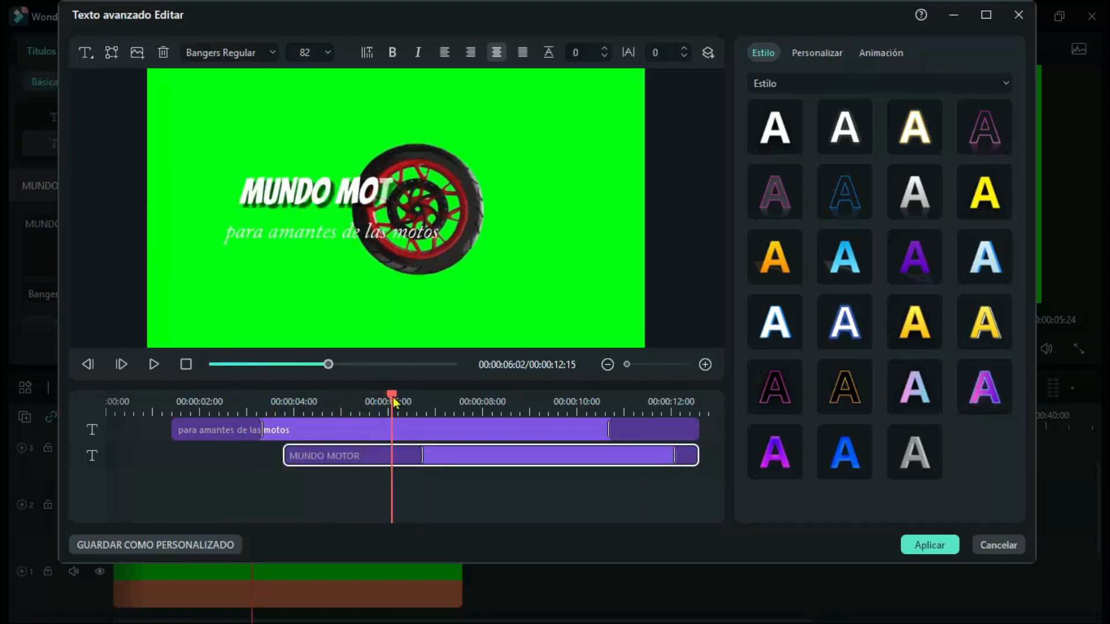
left_click_drag(423, 456, 474, 457)
left_click_drag(392, 397, 524, 456)
Step: Delay the subtitle's start to about 7.6 seconds and check its timing against the rolling wheel
left_click(538, 430)
left_click_drag(172, 430, 466, 430)
left_click_drag(522, 395, 612, 395)
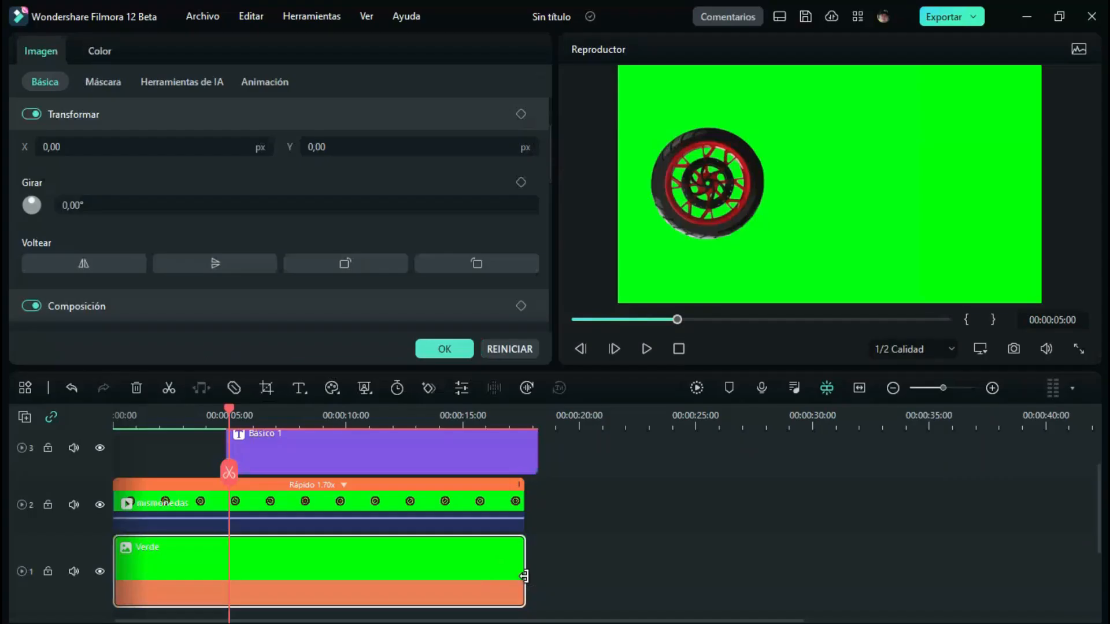
Step: Extend the Verde background clip on track 1 to the end of the Básico 1 title and check the mismonedas clip's speed settings
left_click_drag(524, 577, 537, 576)
left_click(505, 510)
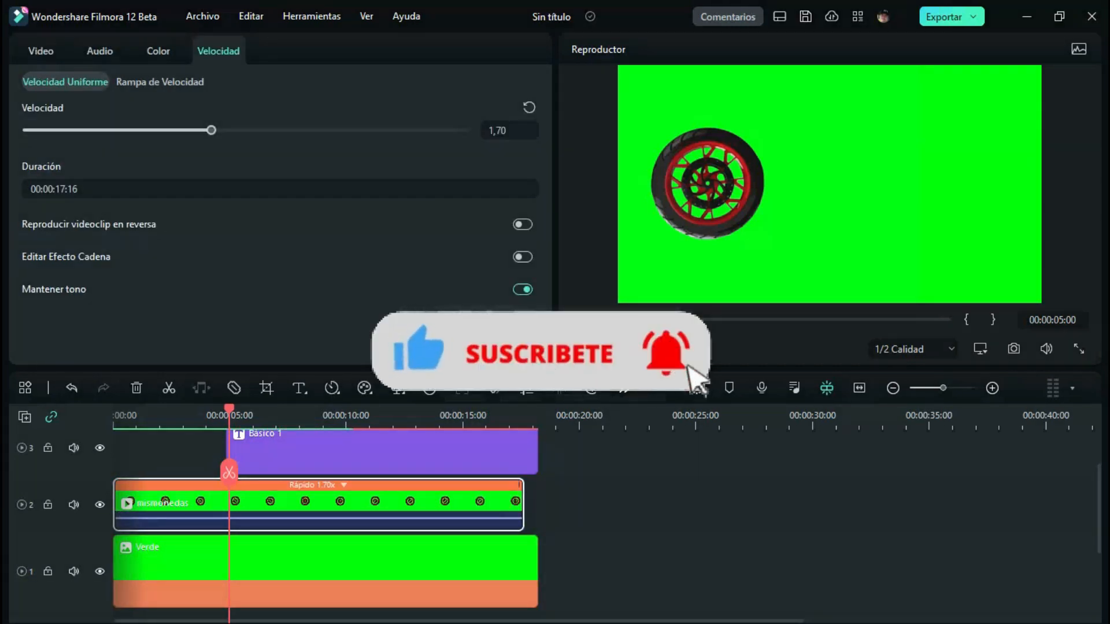
left_click(514, 349)
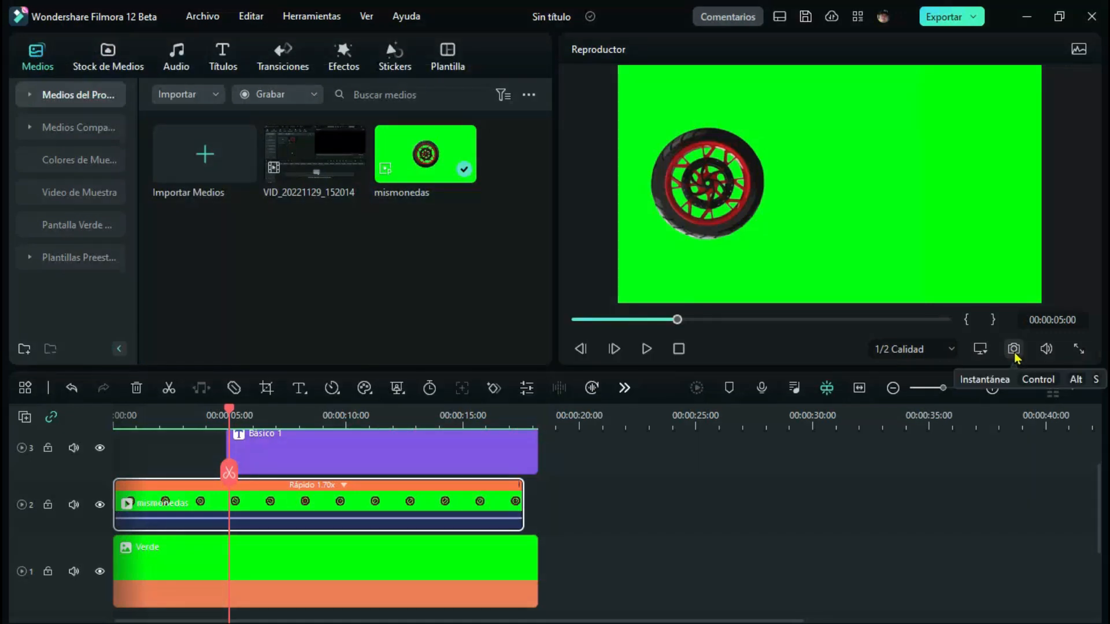
Step: Capture a snapshot of the frame at 00:00:17:11 and place it on track 2 directly after the mismonedas clip
left_click(515, 413)
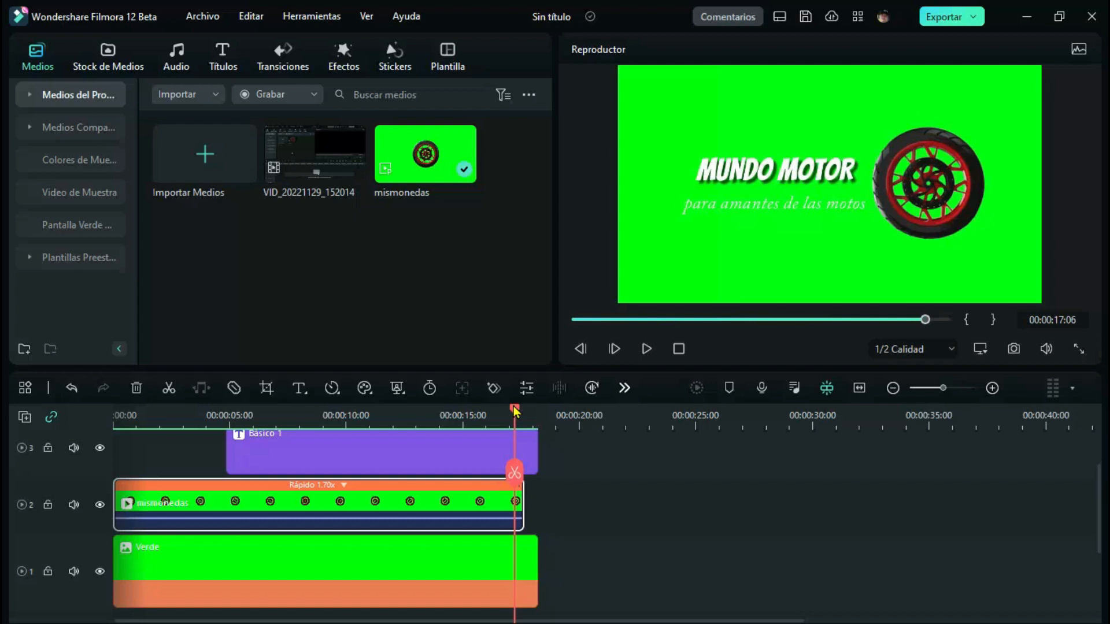
left_click_drag(517, 412, 520, 413)
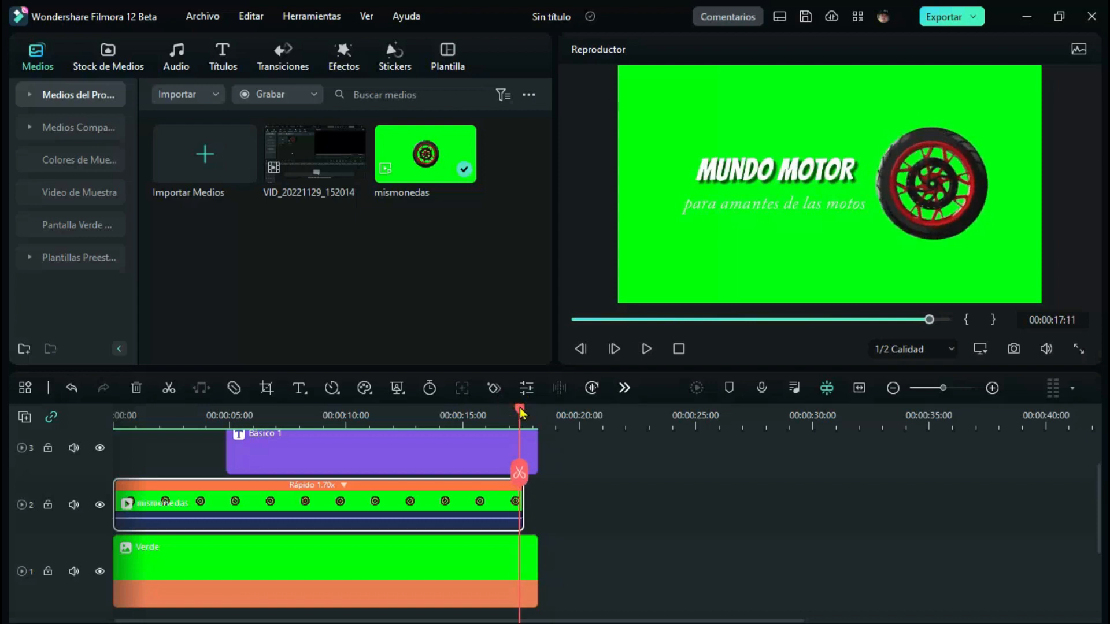
left_click(1014, 350)
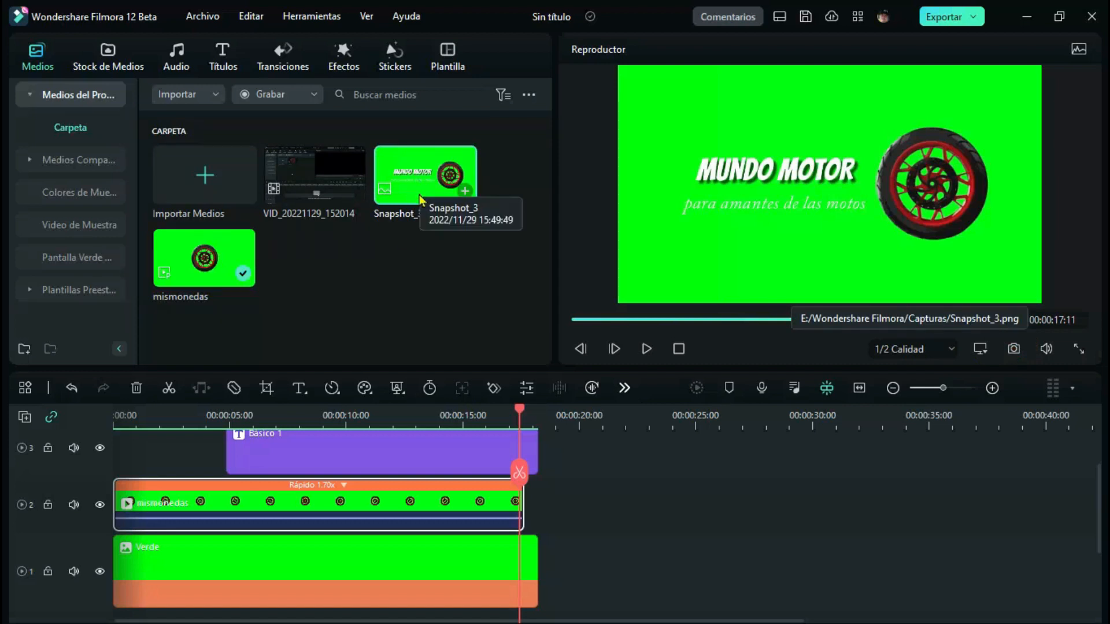
left_click_drag(418, 193, 640, 521)
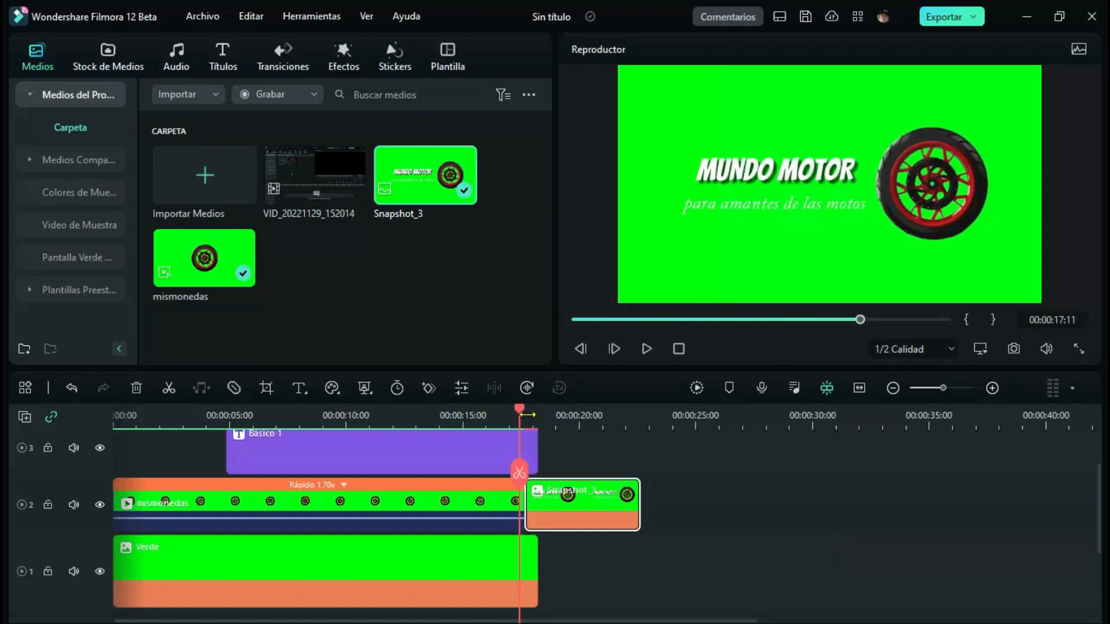
Step: Trim the Básico 1 title's end to match the mismonedas clip and play back the transition into the snapshot
left_click(437, 412)
left_click(647, 348)
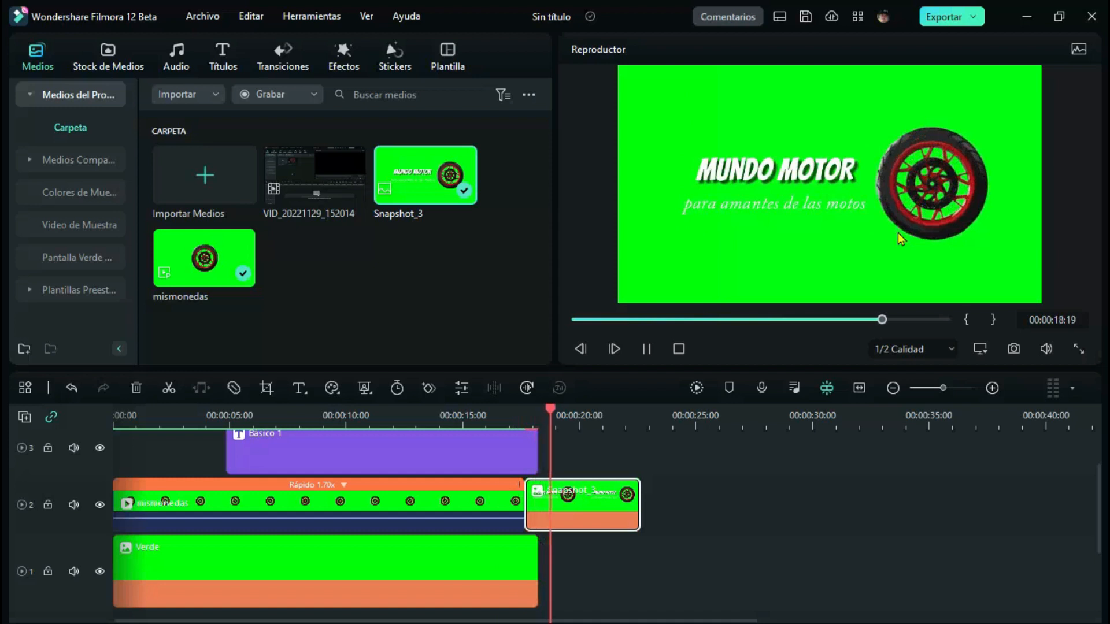
left_click(646, 349)
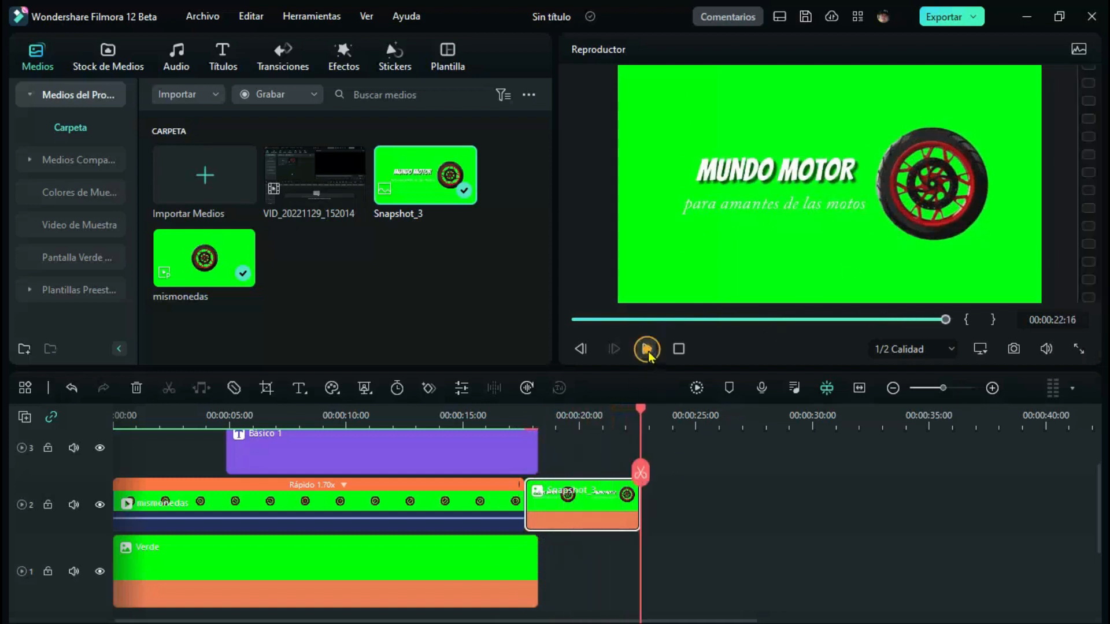
left_click_drag(535, 457, 528, 467)
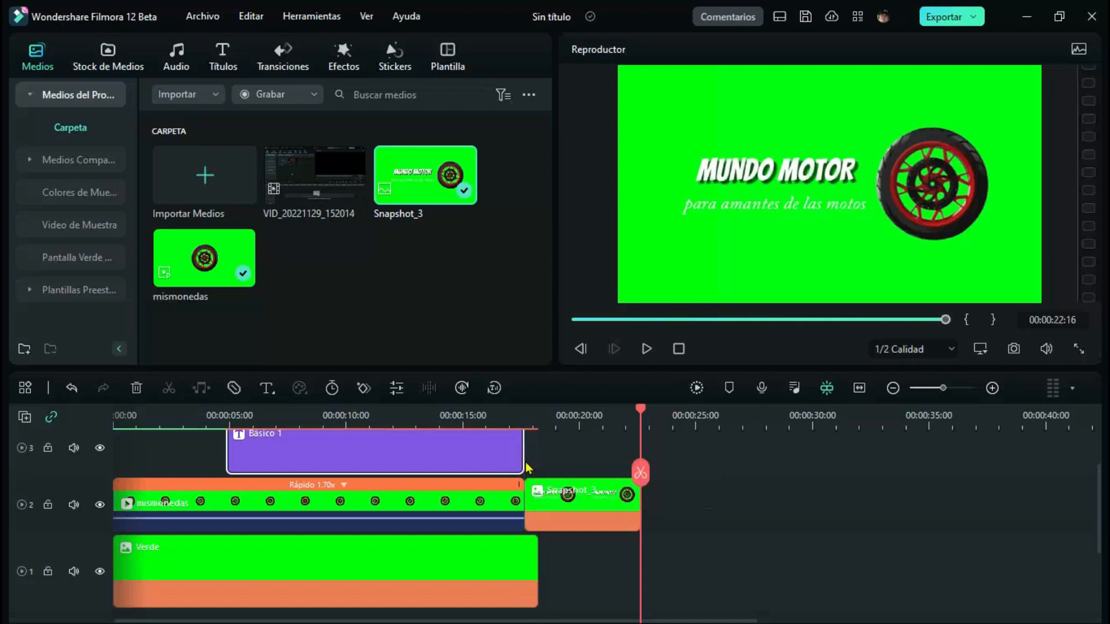
left_click(475, 419)
left_click(646, 349)
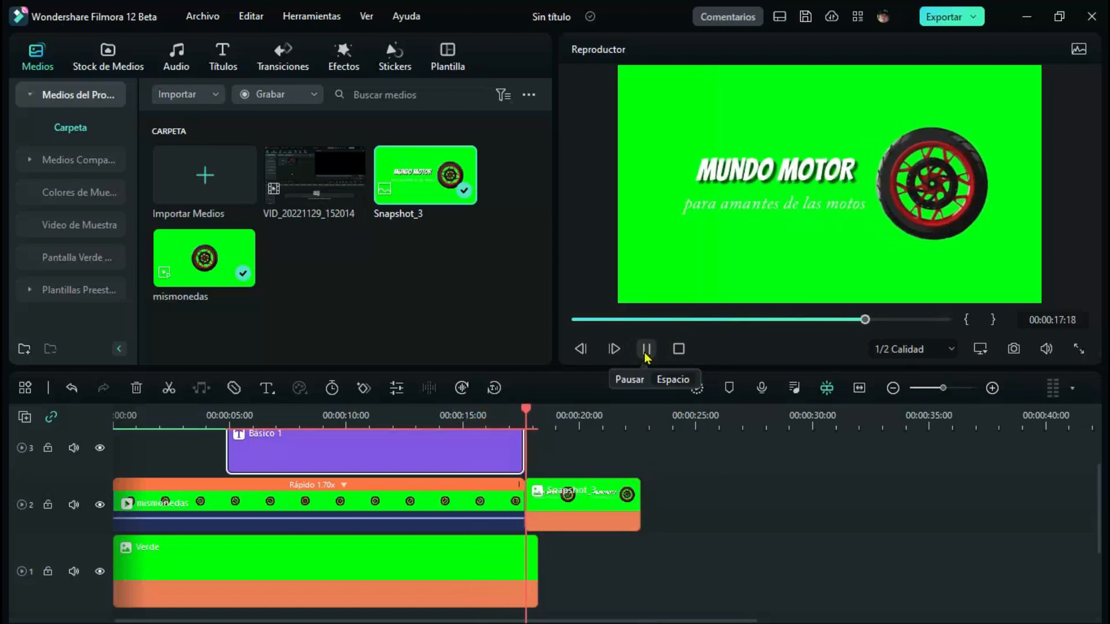
left_click(646, 349)
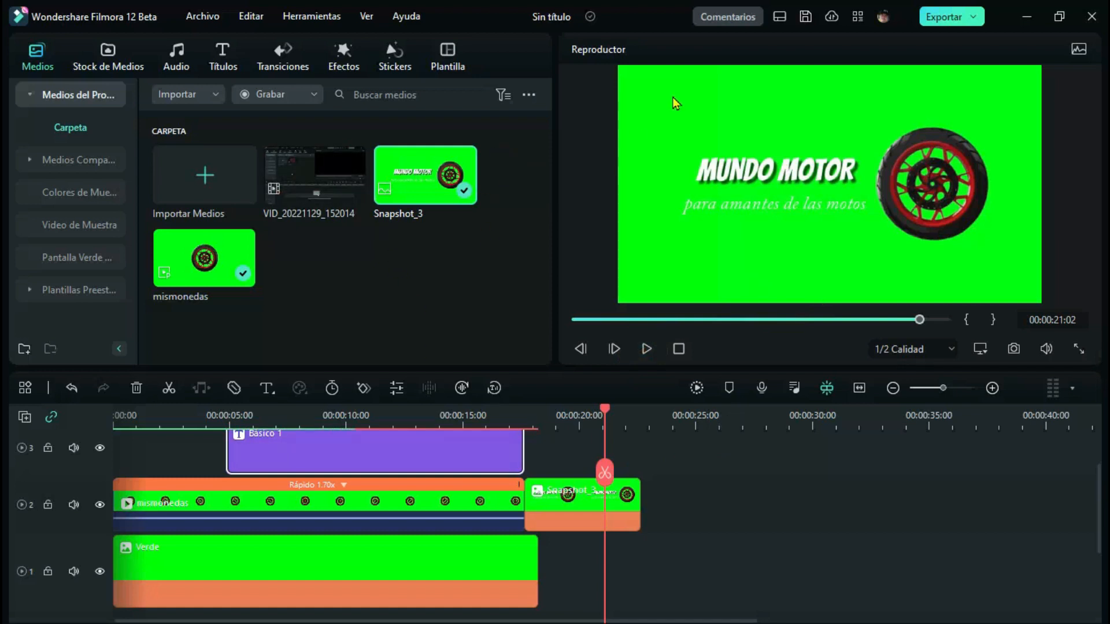
Step: Export the finished MUNDO MOTOR green-screen animation
left_click(944, 17)
left_click_drag(630, 133, 563, 134)
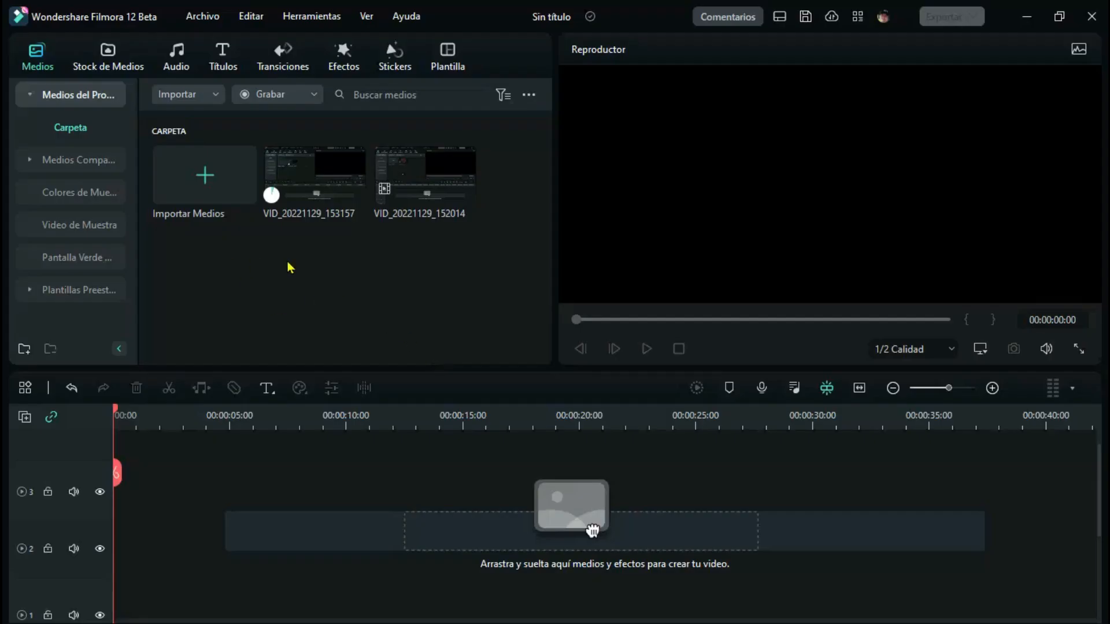
Step: Import the exported green-screen wheel video into the new project's media library
left_click(200, 174)
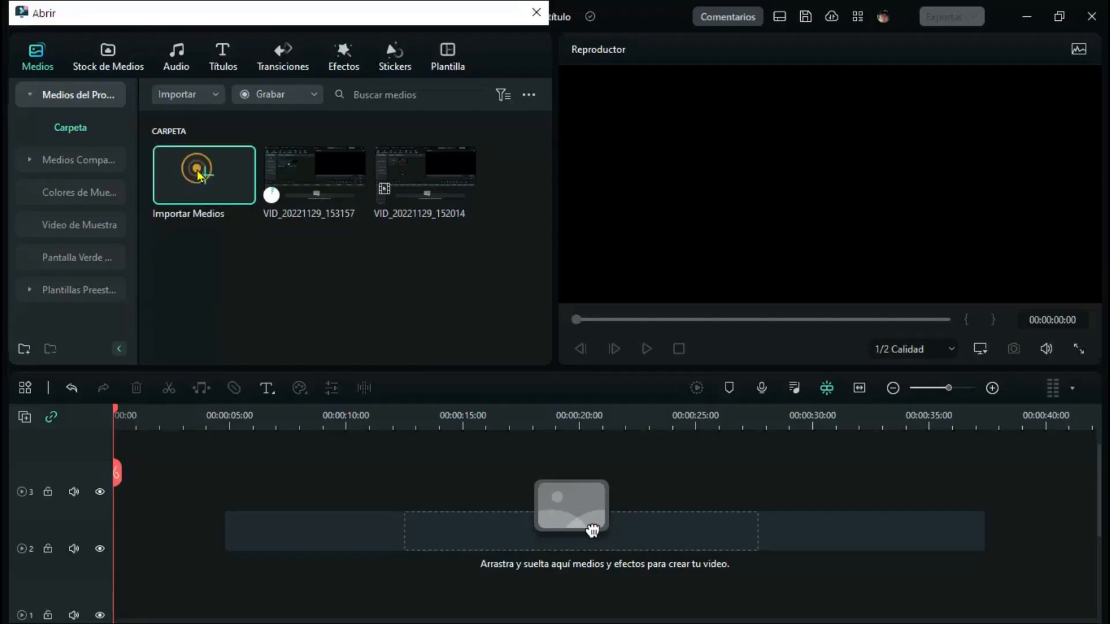
left_click(213, 123)
double_click(212, 121)
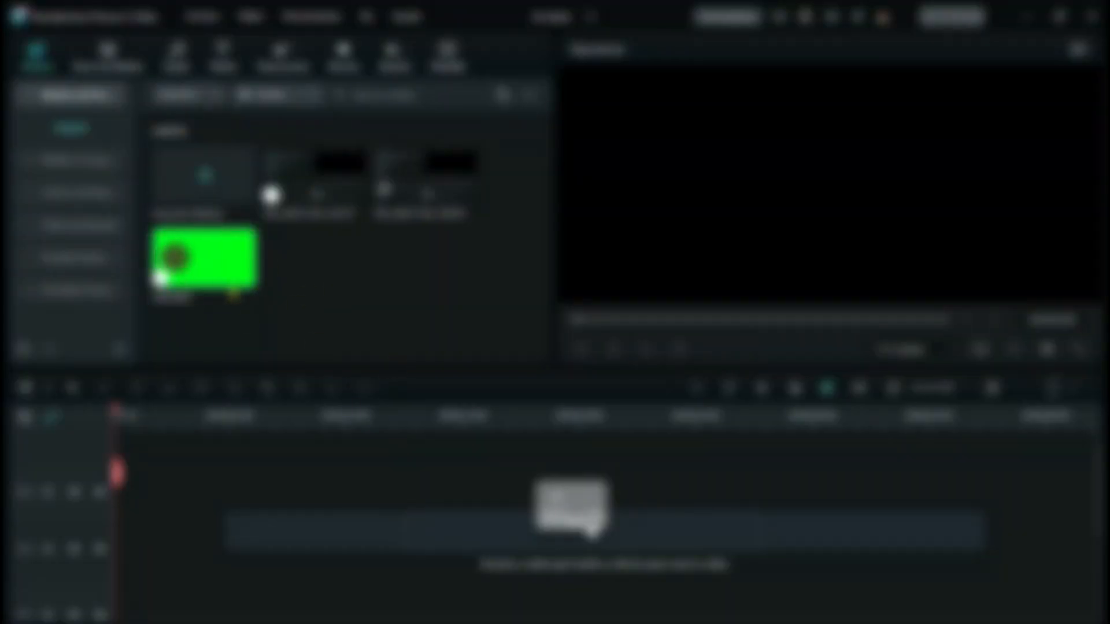
Step: Search the Pixabay stock videos for "motos"
left_click(113, 64)
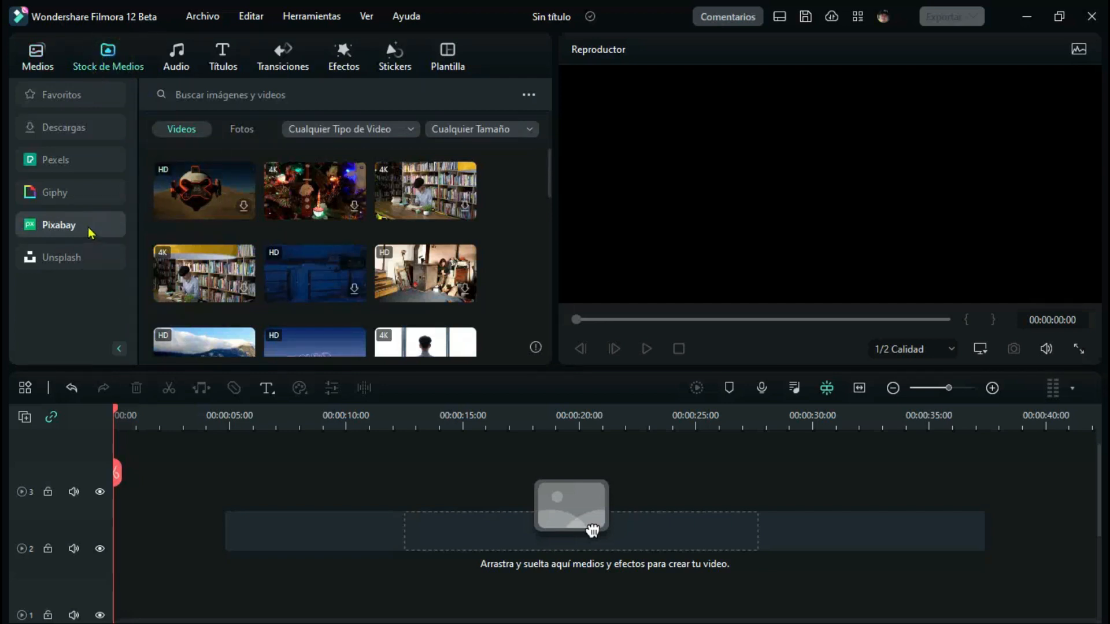
left_click(273, 96)
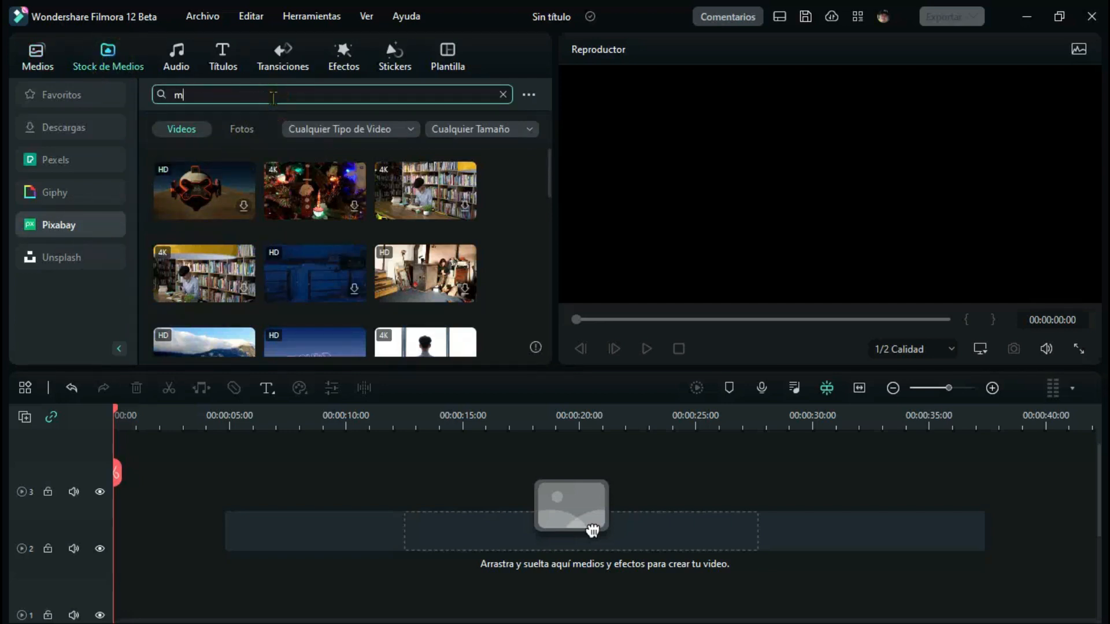
type("motos")
key("Return")
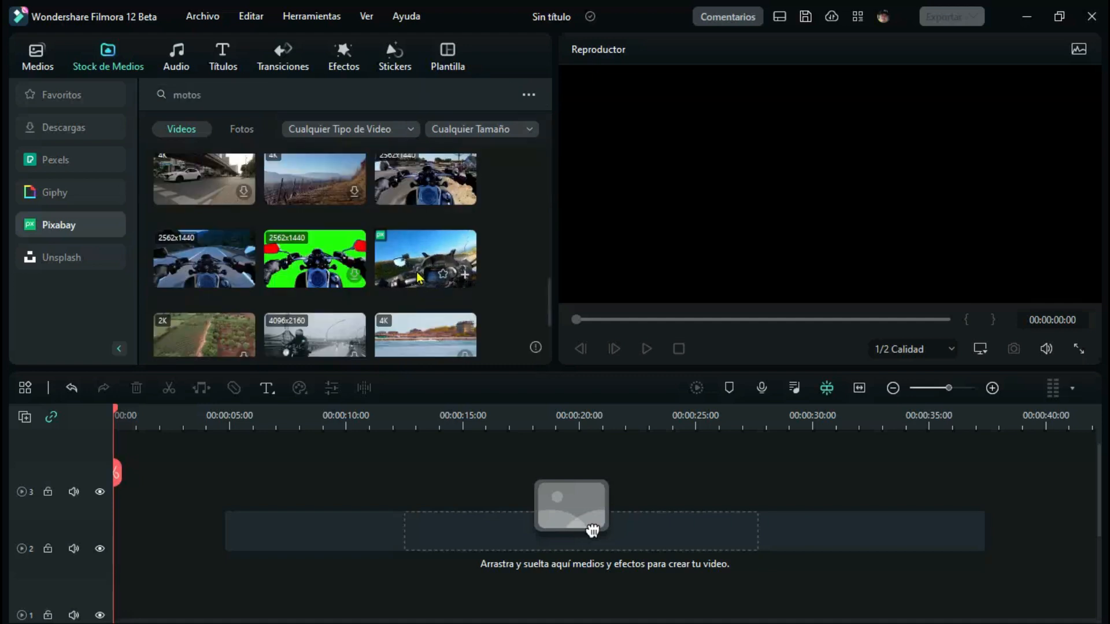
Step: Place the 4K motorbike road trip clip at the start of track 1, keep the 1920 x 1080 25fps project configuration, and preview it
left_click_drag(416, 270, 330, 423)
left_click_drag(329, 539, 119, 593)
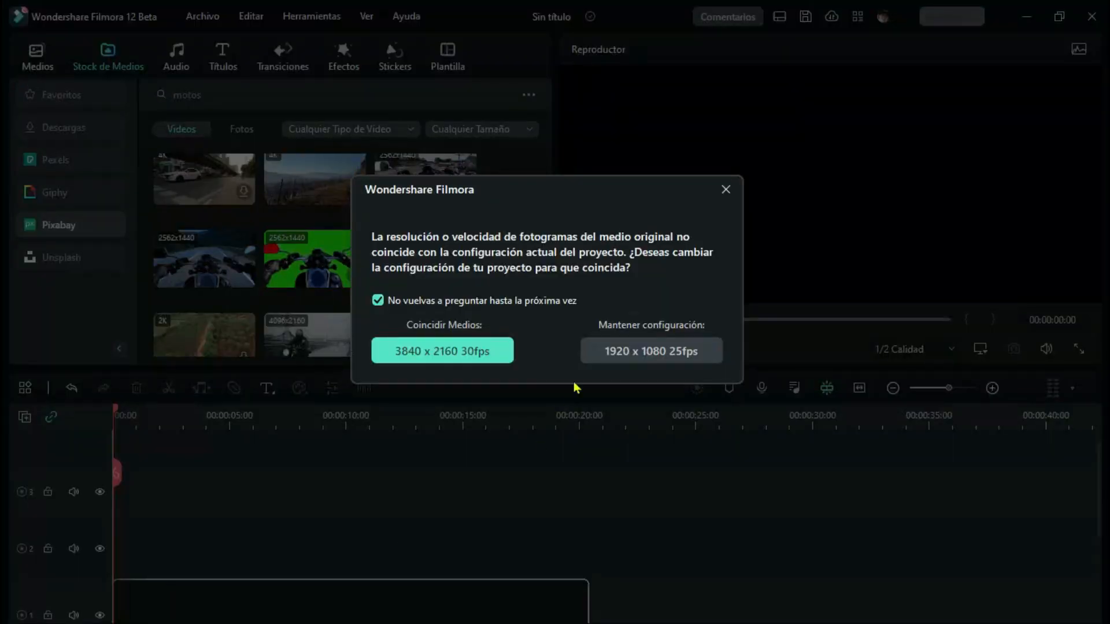
left_click(615, 349)
scroll(465, 514, "down", 1)
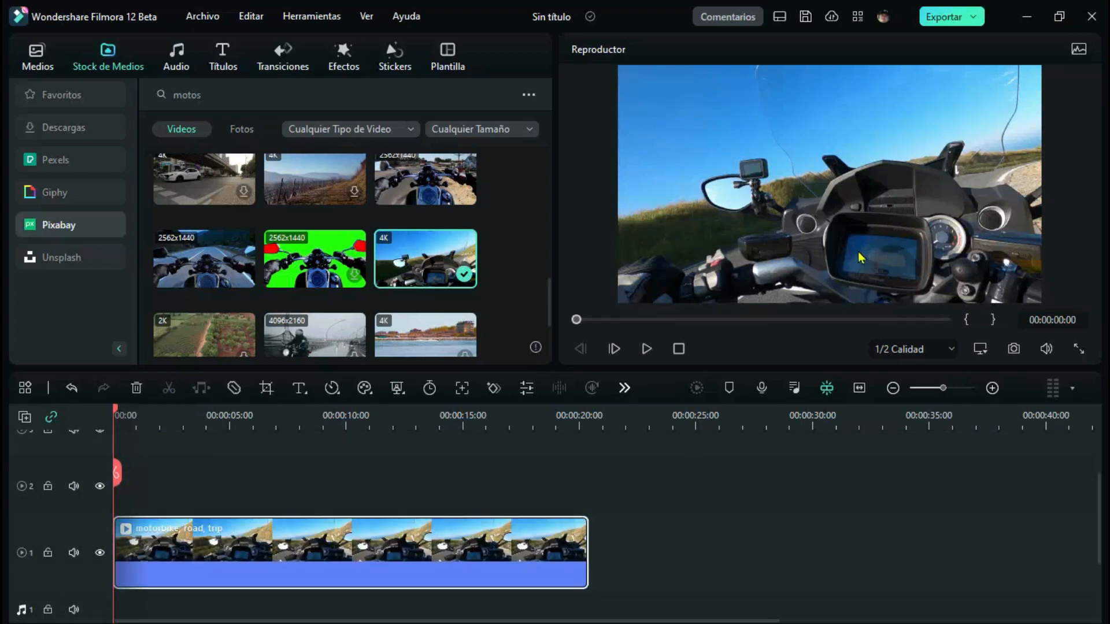
left_click(646, 349)
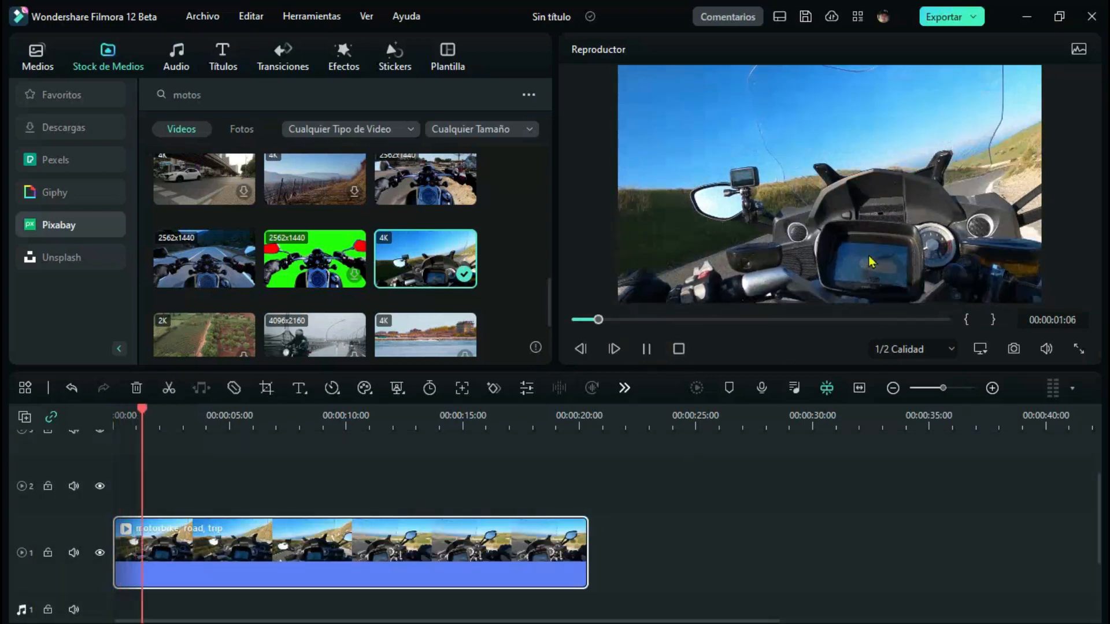
left_click(646, 350)
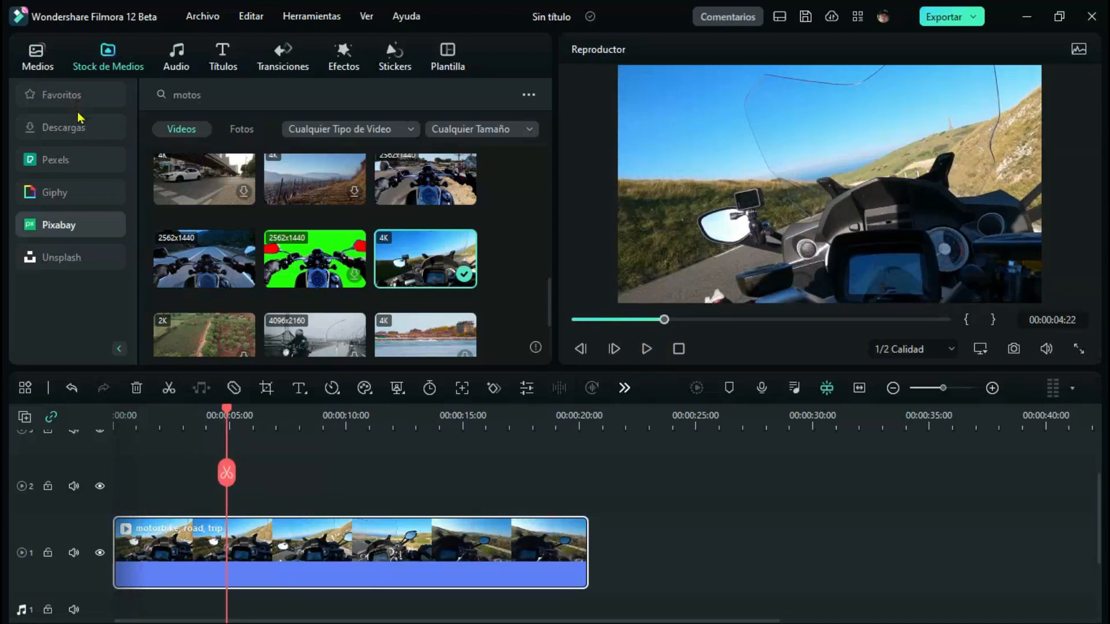
Step: Place the imported green-screen animator clip at the start of track 2, above the motorbike footage
left_click(39, 68)
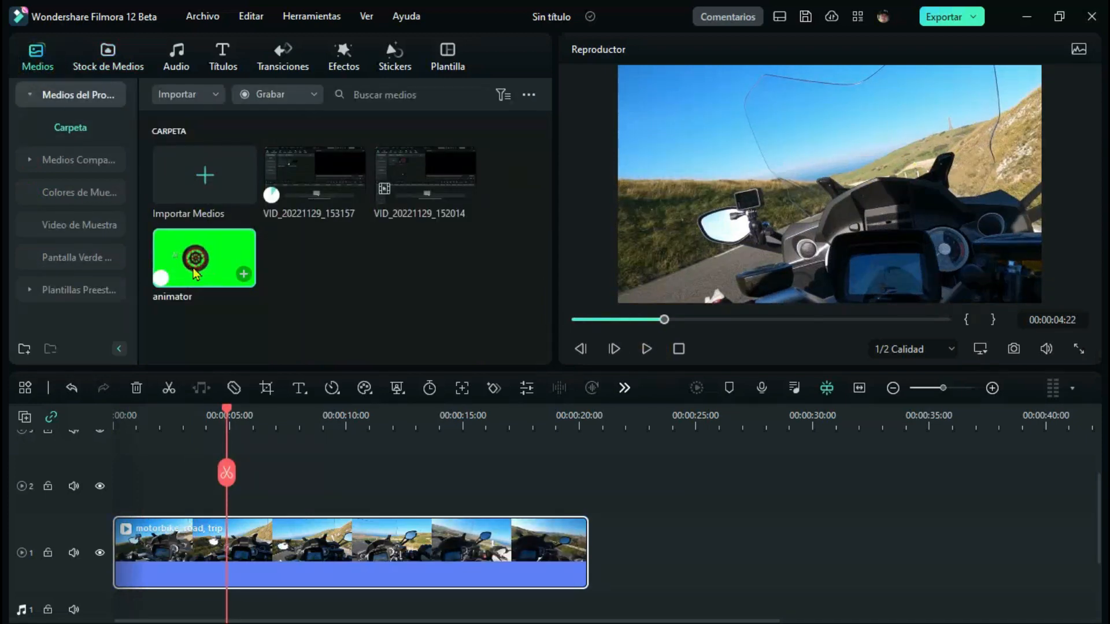
left_click_drag(193, 273, 121, 511)
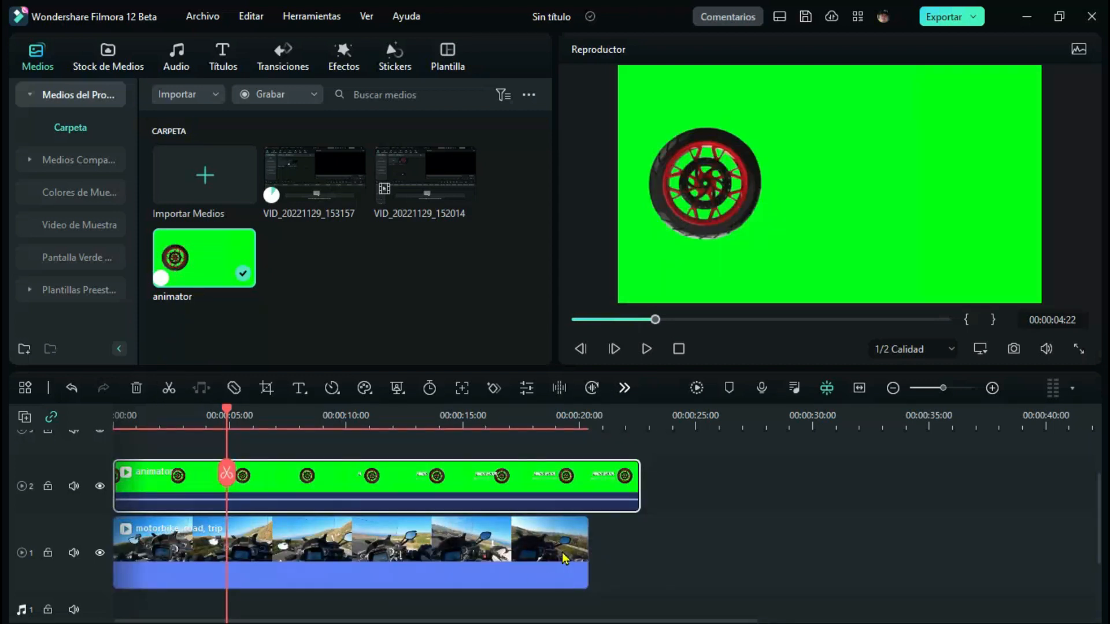
Step: Slow the motorbike road trip clip to a uniform speed of 0.88 so it covers the length of the animator clip
left_click(332, 388)
mouse_move(387, 469)
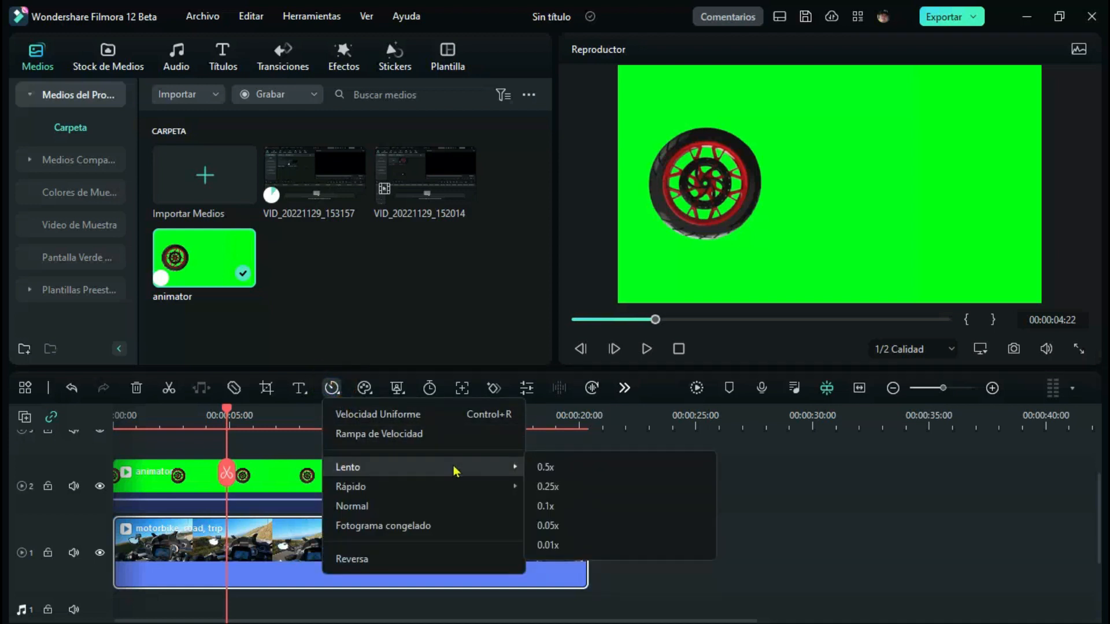
left_click(379, 413)
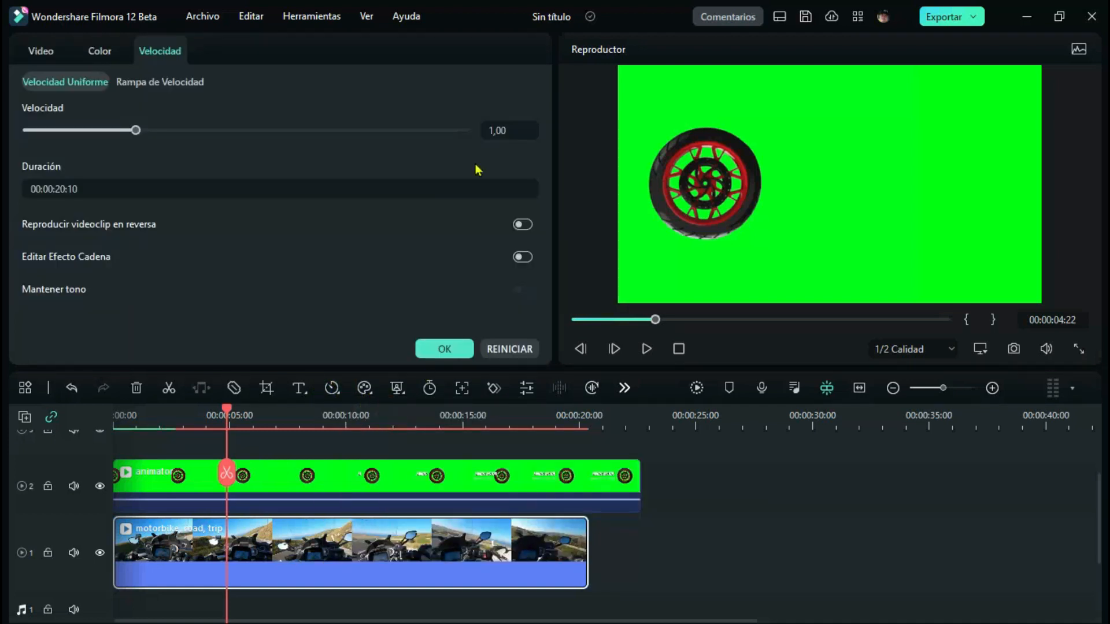
left_click_drag(136, 131, 132, 130)
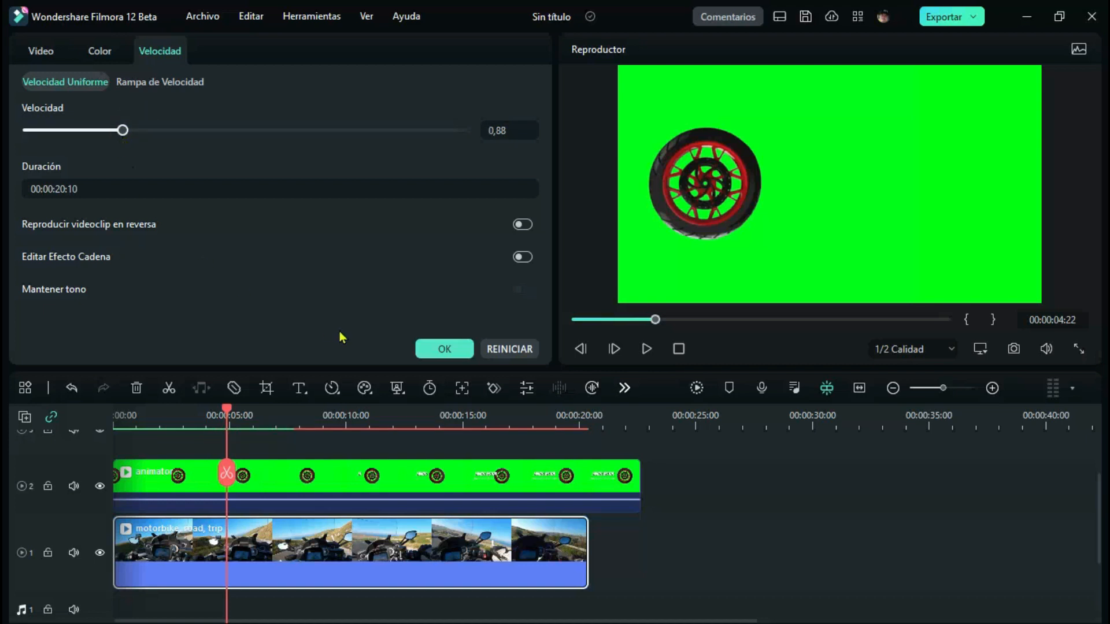
left_click(445, 349)
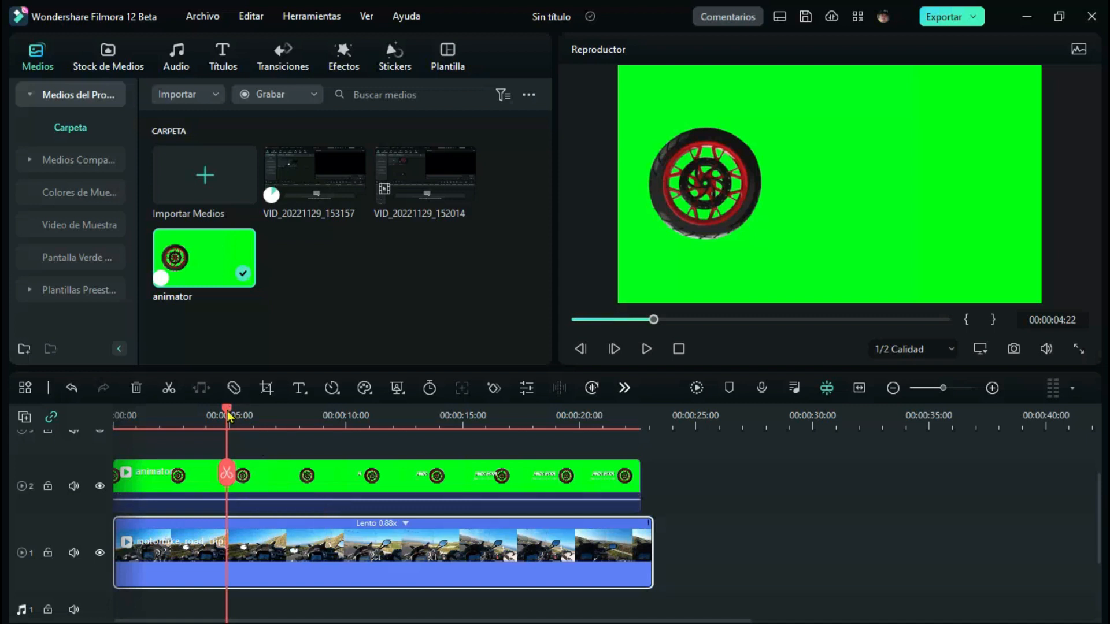
Step: Enable Chroma Key on the animator clip and sample its green background as the key colour
left_click(274, 477)
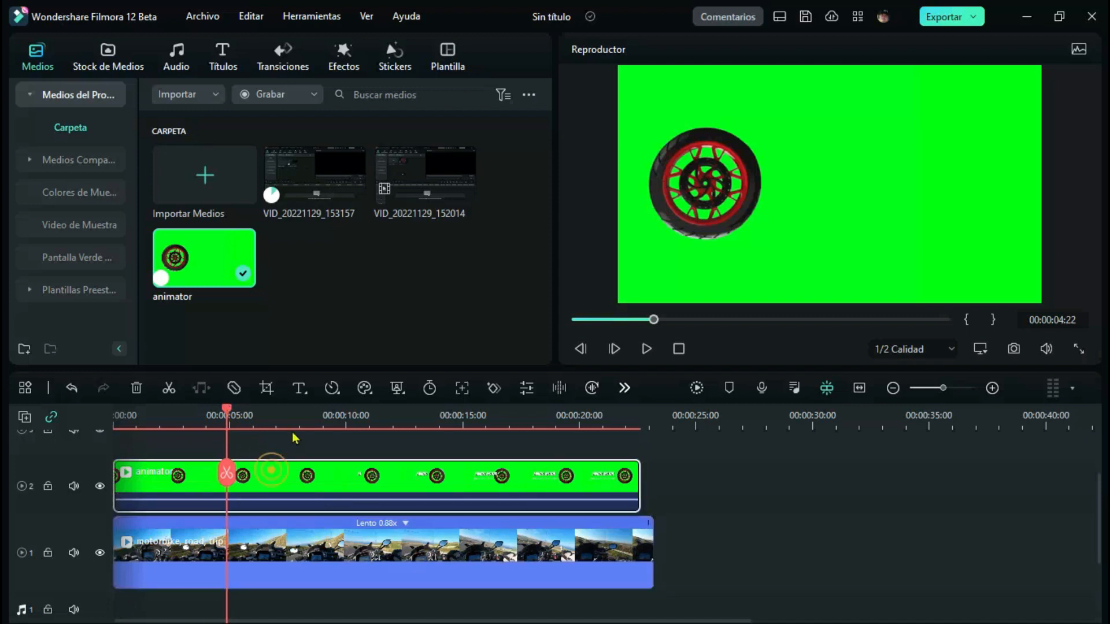
left_click(398, 392)
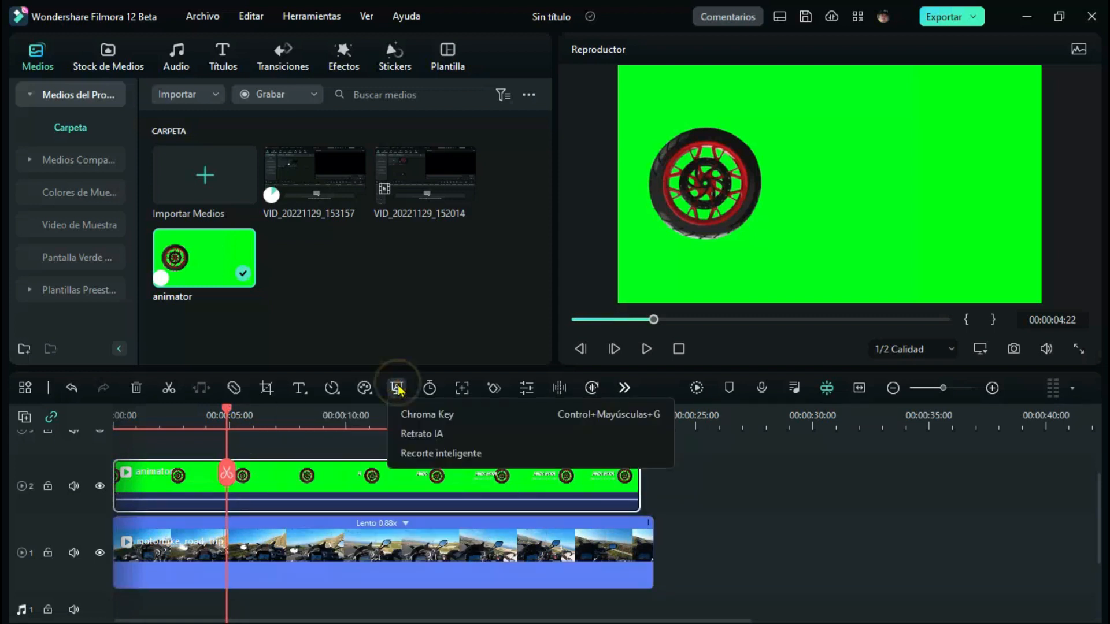
left_click(413, 414)
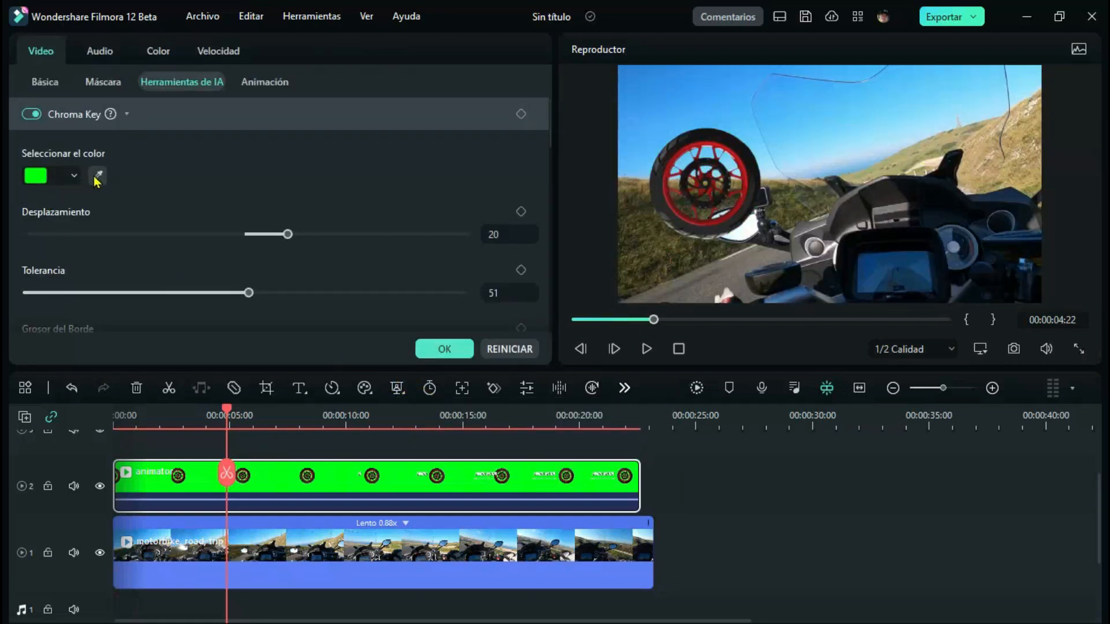
left_click(96, 175)
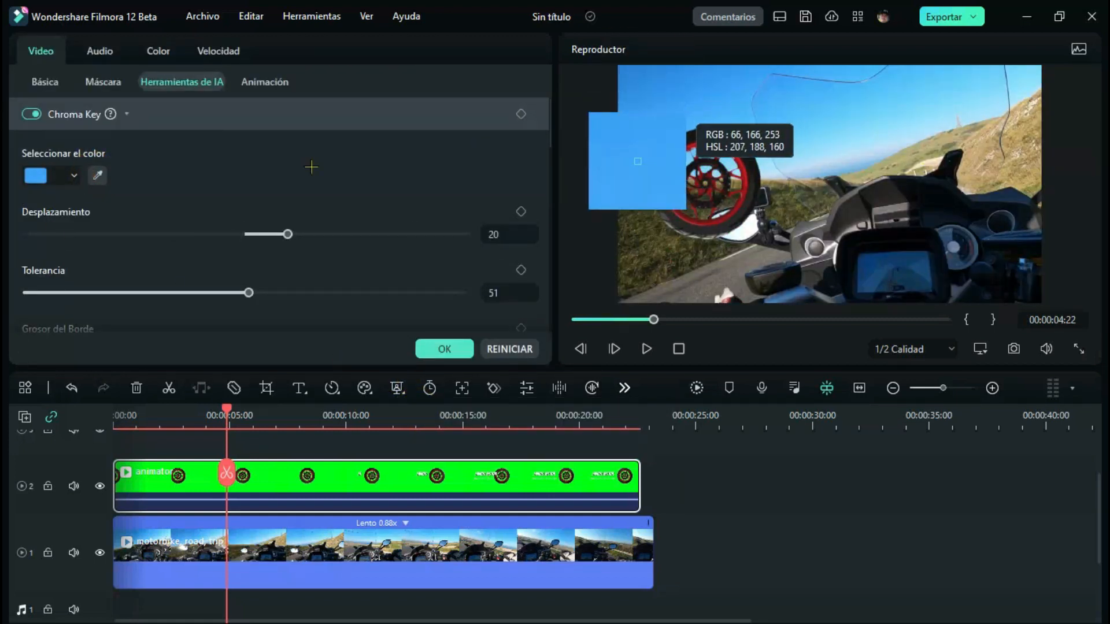
left_click(96, 178)
left_click(100, 172)
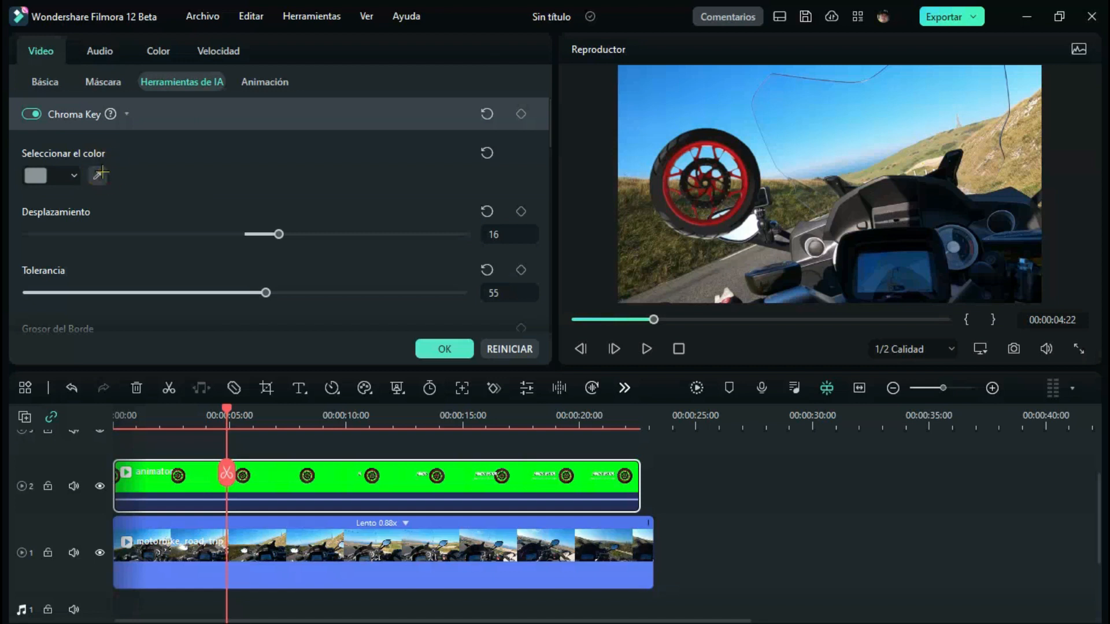
left_click(652, 253)
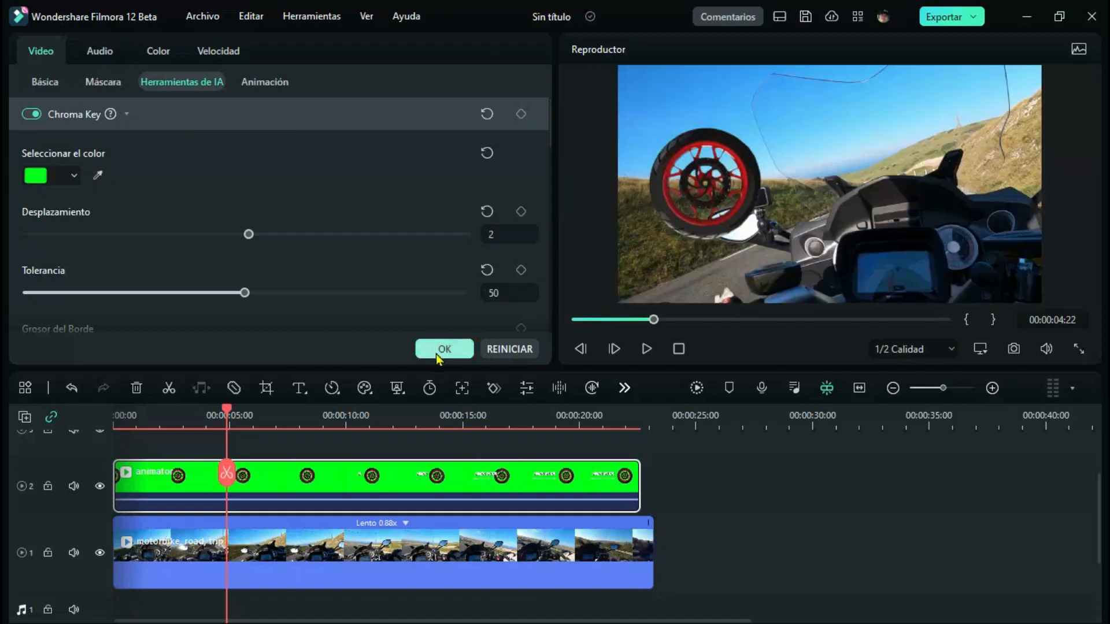
Step: Using the alpha channel view, set the key's tolerance to 49, edge thickness to -2.88 and edge softness to 1.31, restore the normal view and apply
scroll(344, 263, "down", 5)
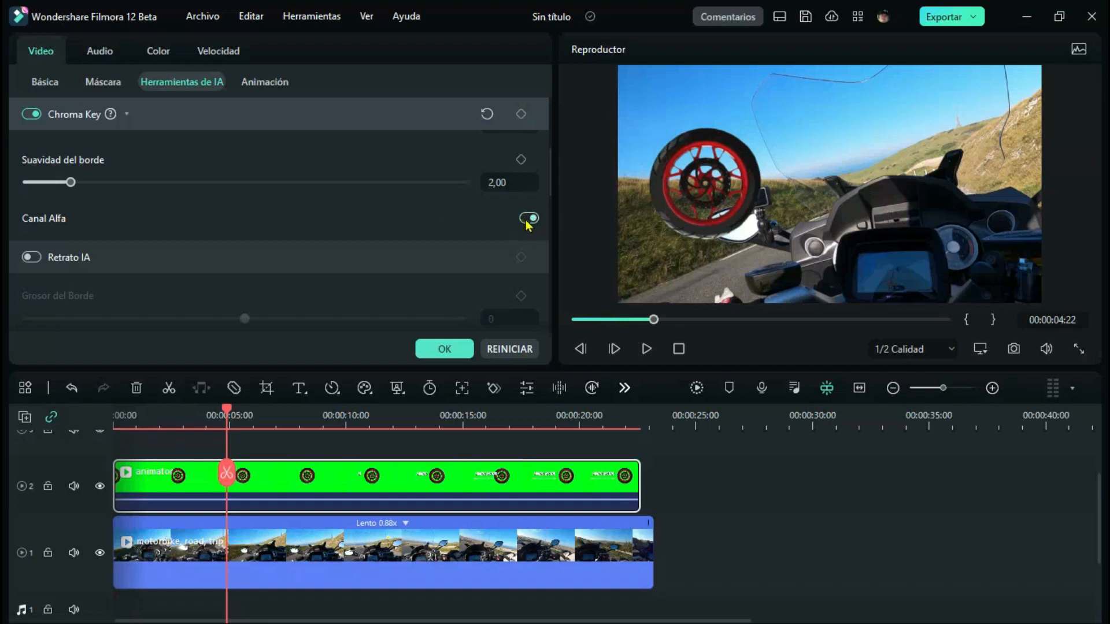
scroll(310, 255, "up", 5)
left_click_drag(243, 179, 301, 179)
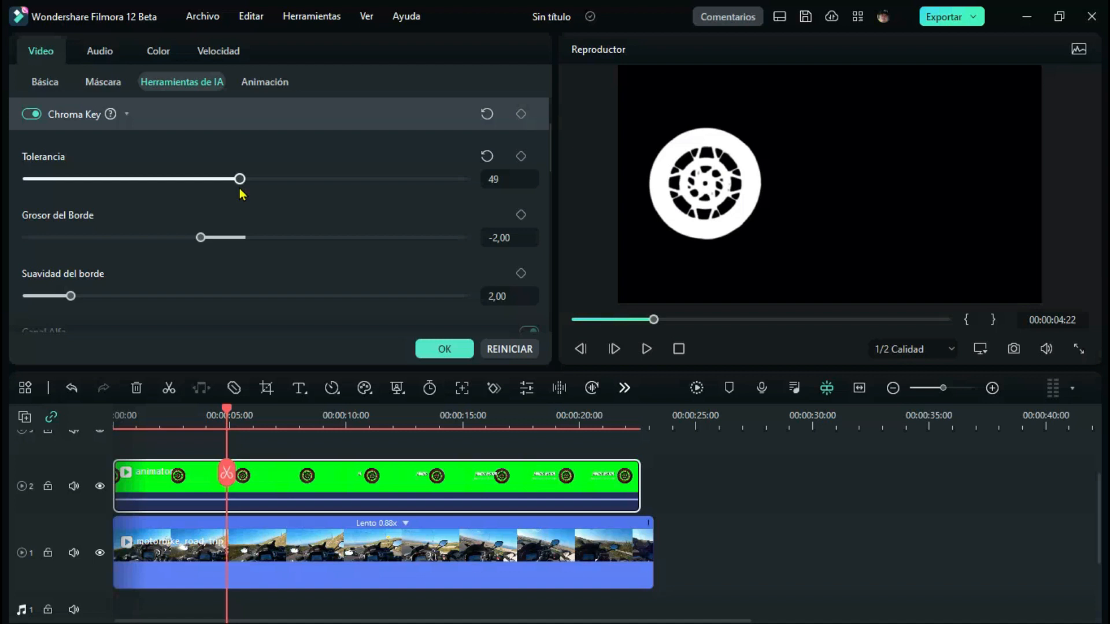
mouse_move(201, 238)
left_mouse_down()
mouse_move(238, 237)
mouse_move(150, 237)
mouse_move(181, 238)
left_mouse_up()
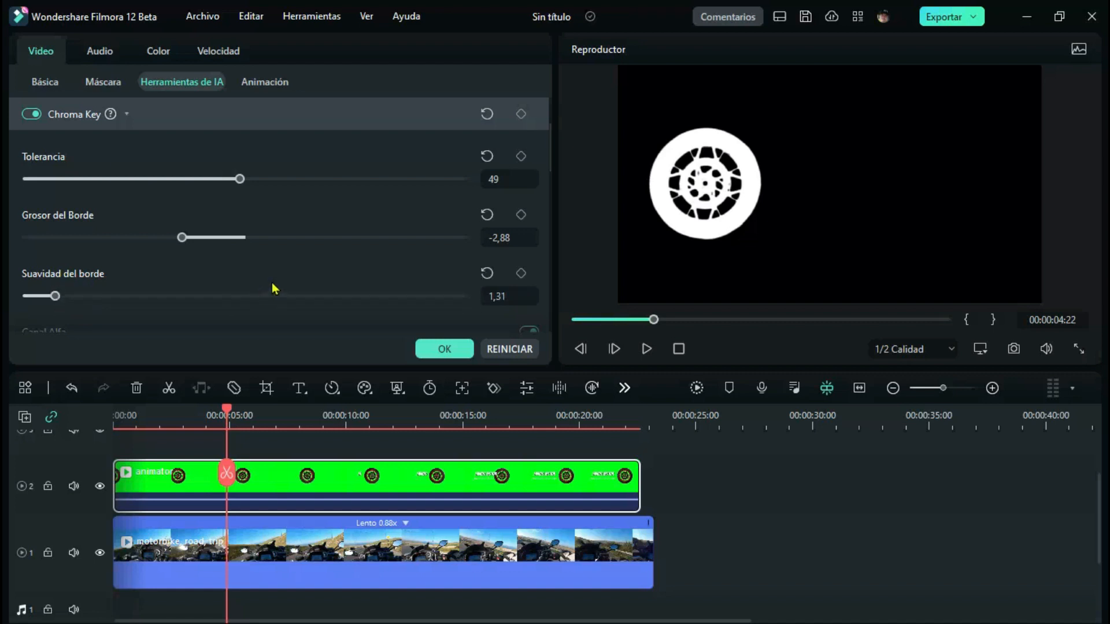
scroll(265, 292, "down", 2)
left_click(526, 219)
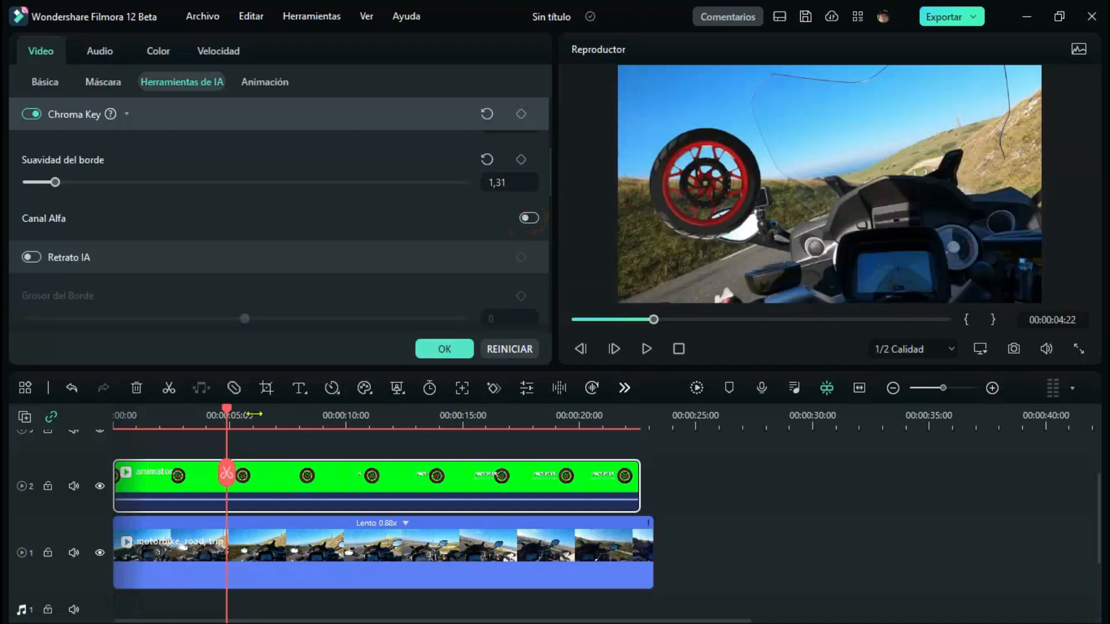
left_click(436, 348)
Step: Play the keyed wheel and title composite from the start of the timeline and pause it at about 18 seconds
left_click_drag(227, 409, 110, 415)
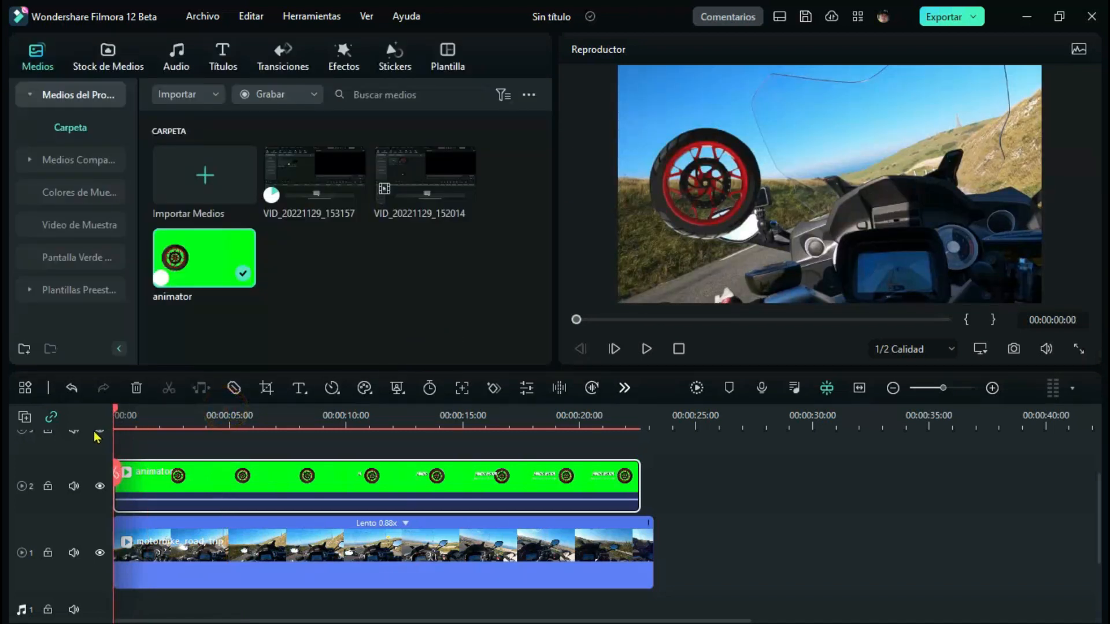
left_click(645, 350)
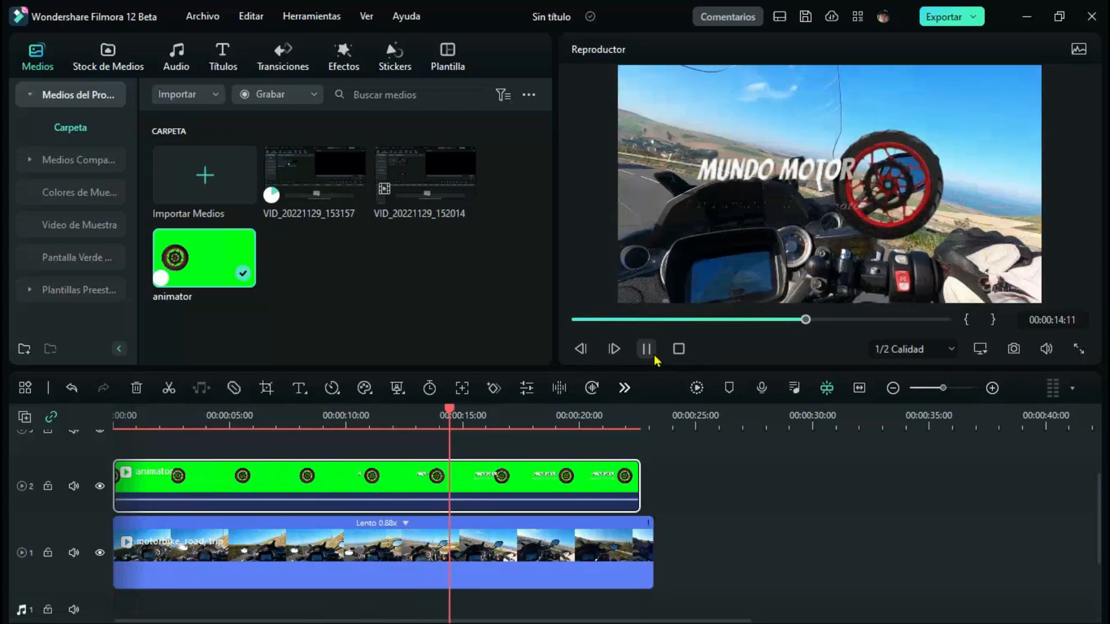
left_click(647, 349)
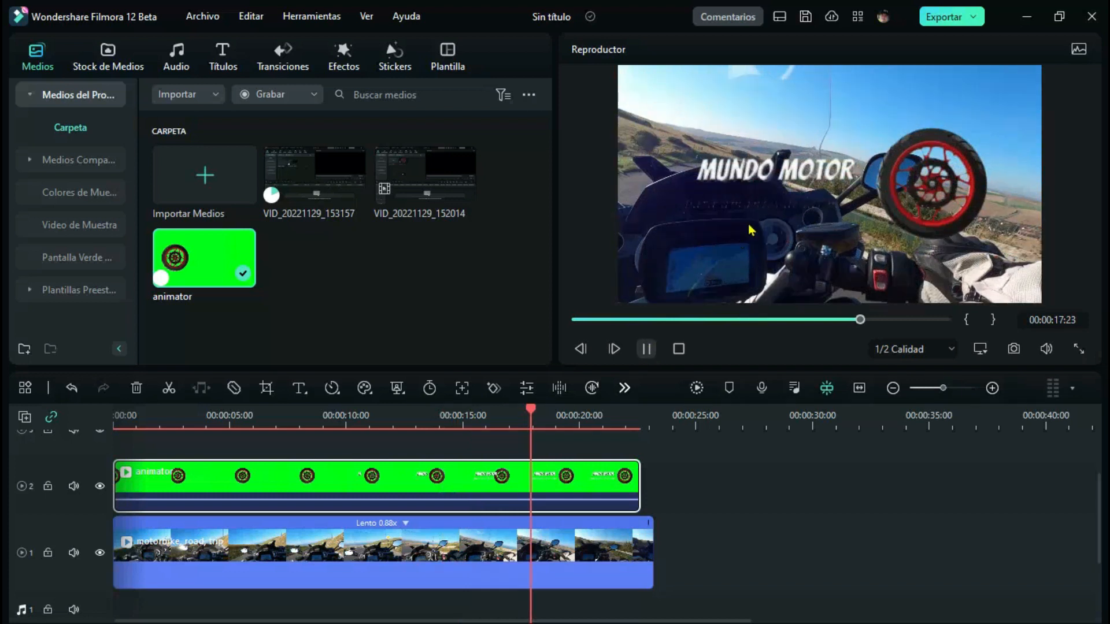
Step: Render the timeline preview and return the playhead to the start for smooth playback
left_click(696, 388)
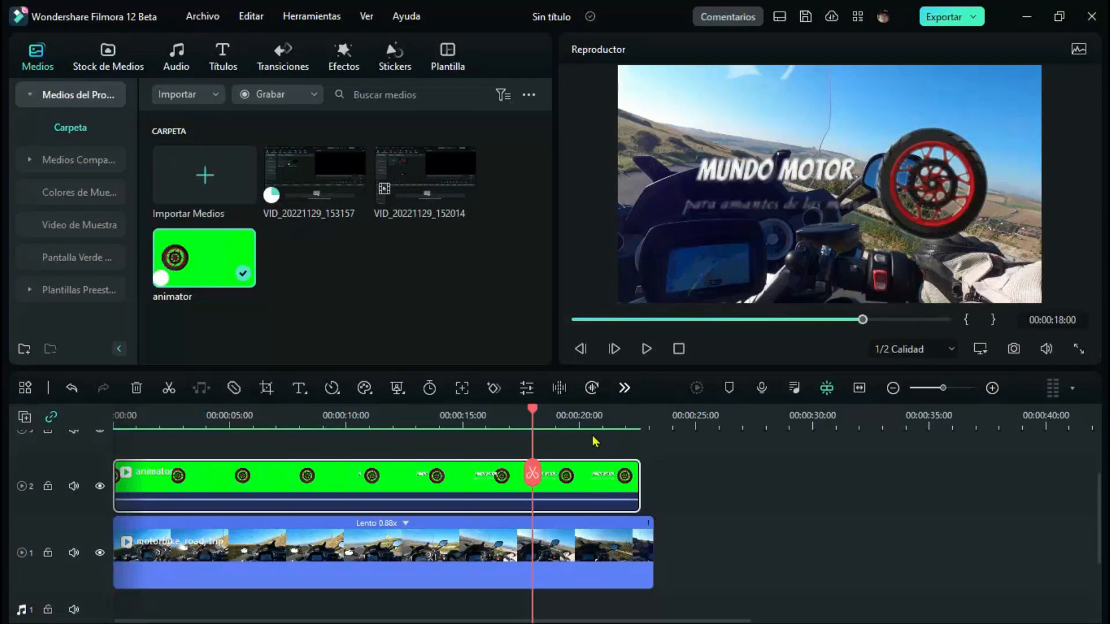
left_click(646, 349)
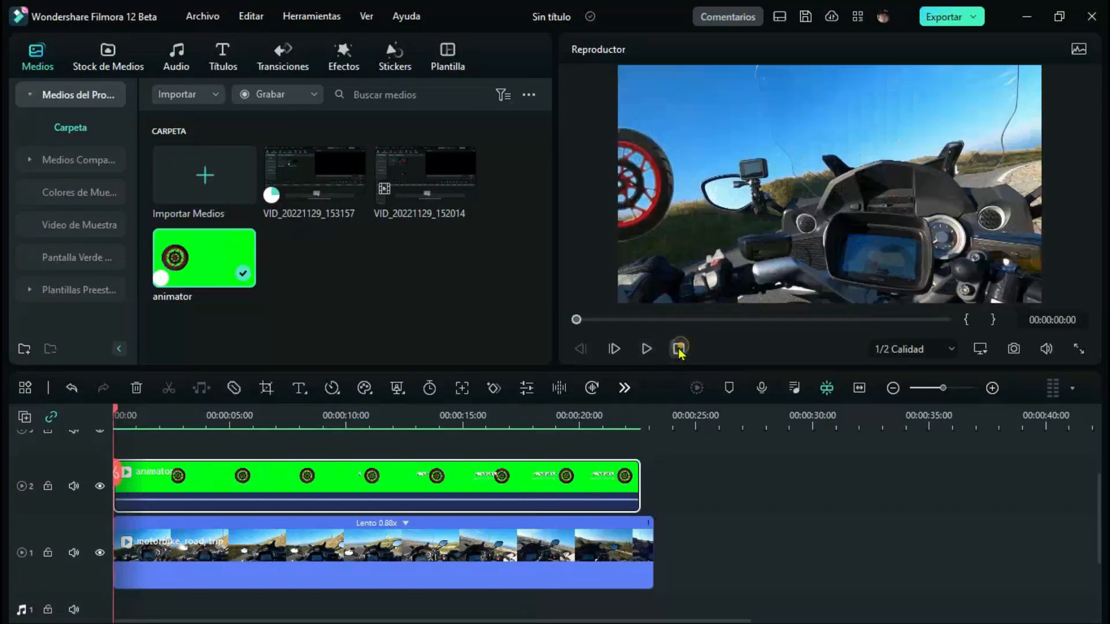